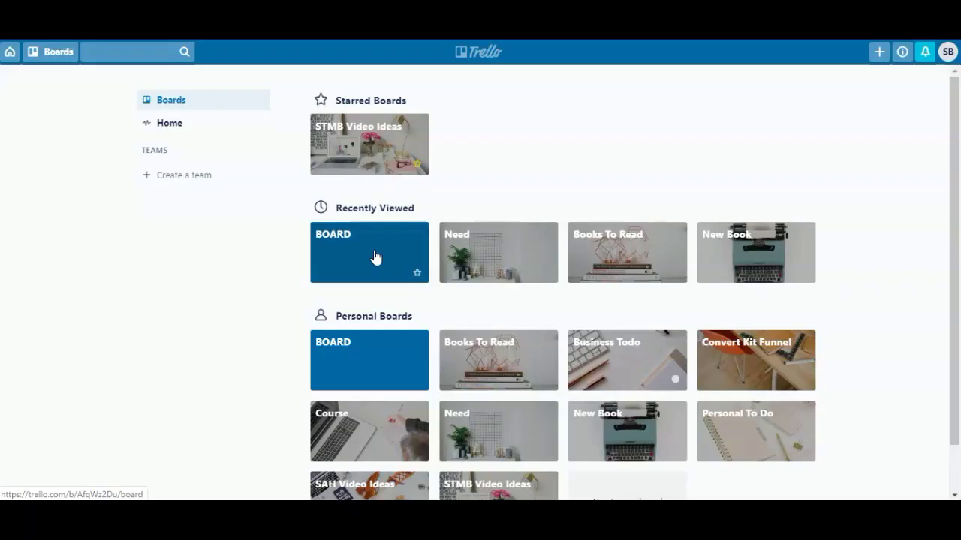
- Open the board named BOARD and move a card from the first list to the second list
click(376, 256)
click(351, 254)
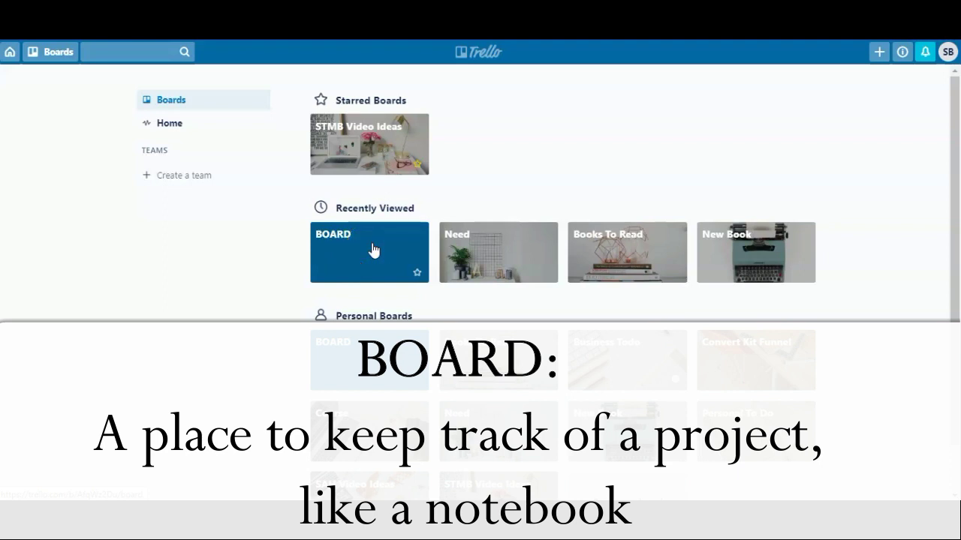
click(359, 276)
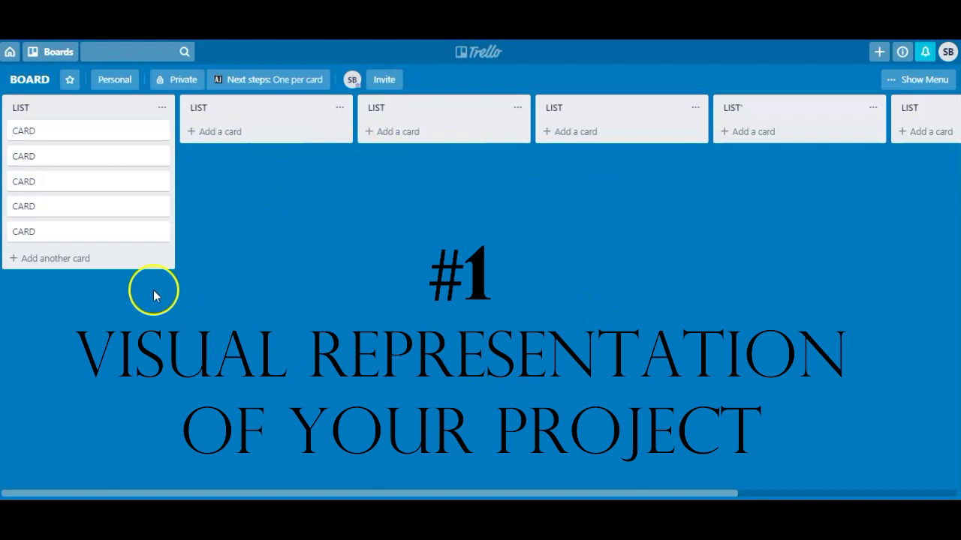
drag(112, 111, 304, 150)
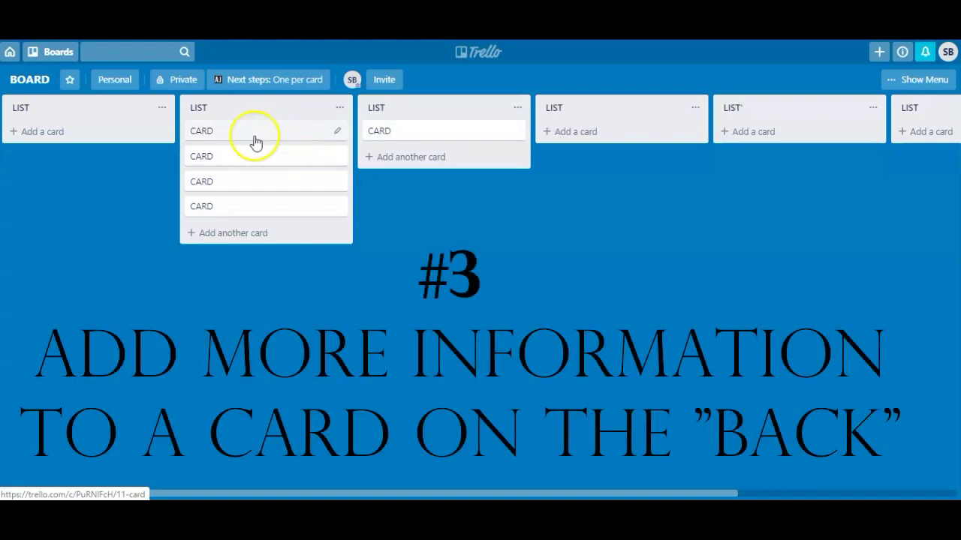
- Open the first card in the second list to examine the options on its back, and close it
click(268, 141)
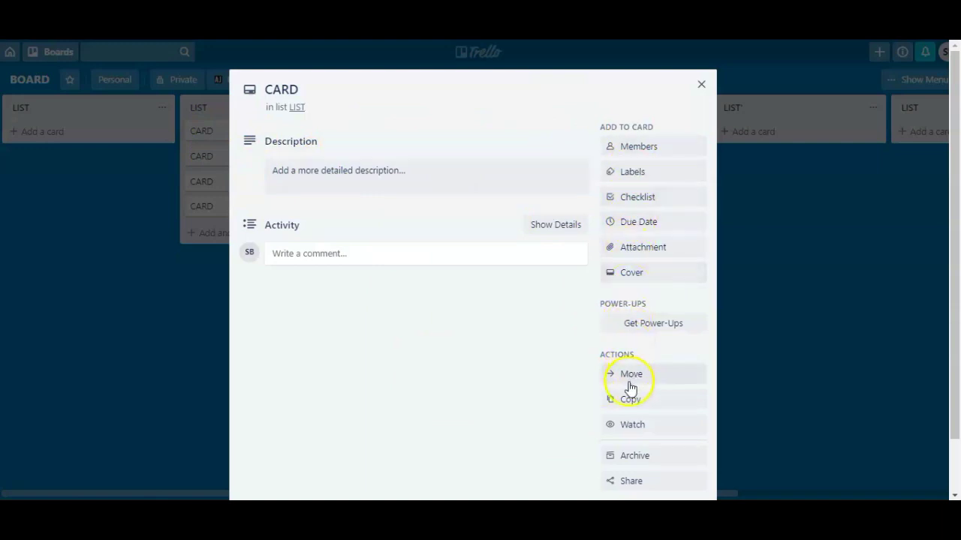
click(701, 85)
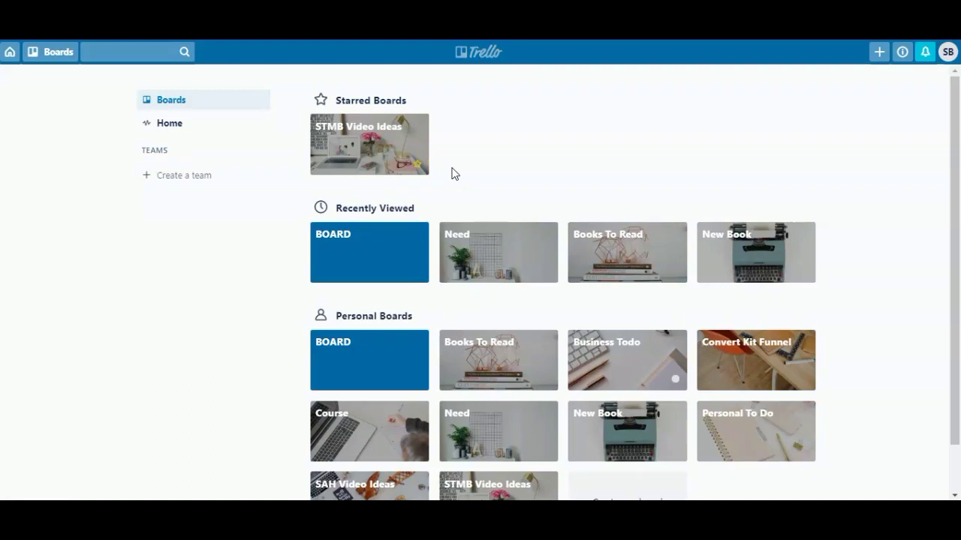
- Create a new board titled TO DO LIST with its visibility set to Private
scroll(454, 173, down, 2)
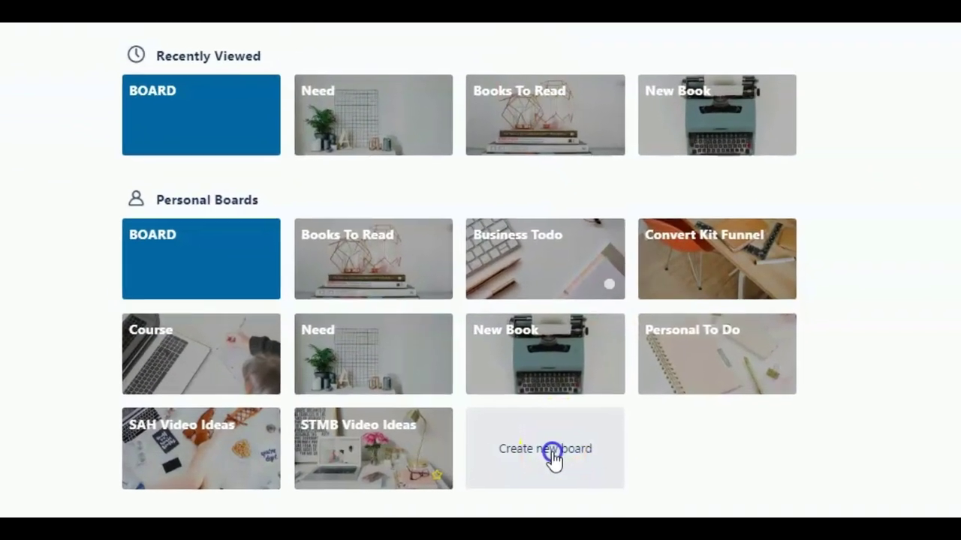
click(628, 451)
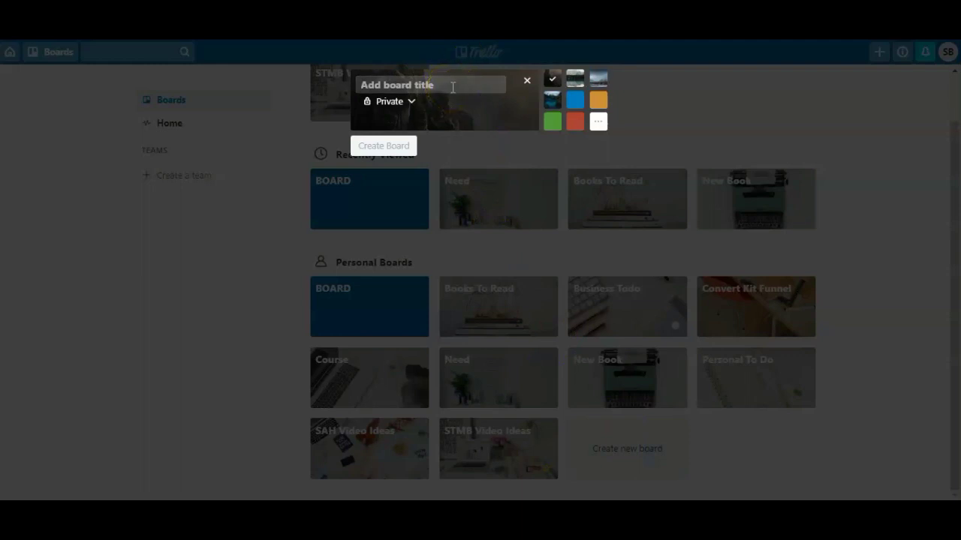
text(TO DO LIST)
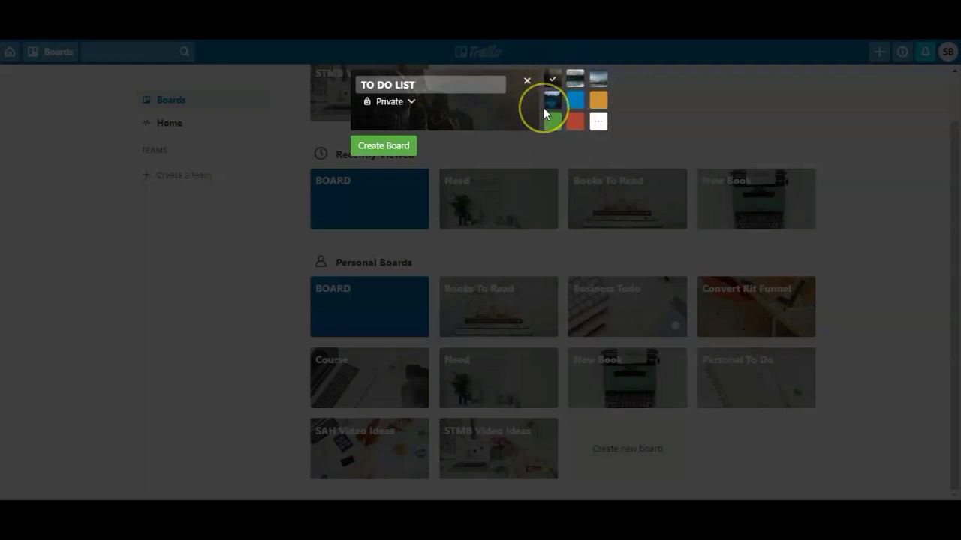
click(398, 111)
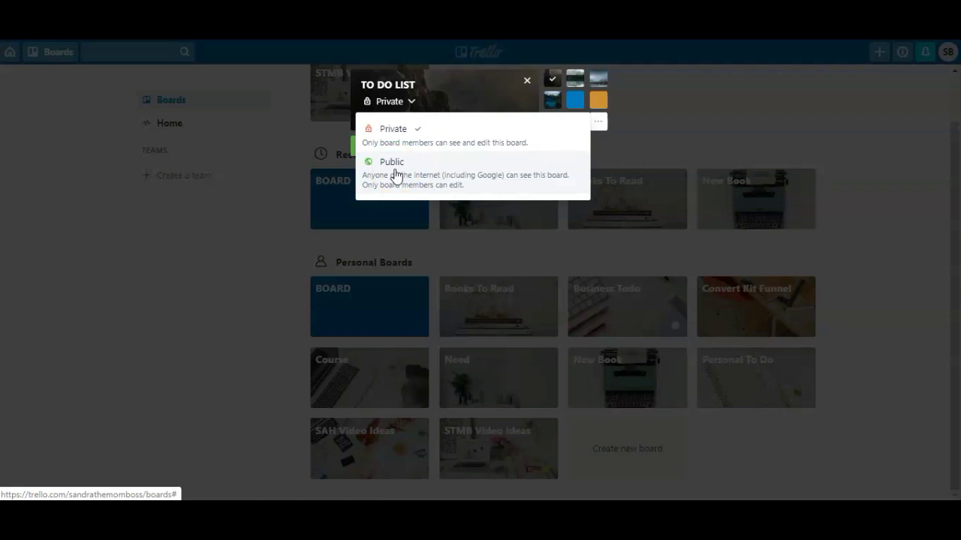
click(405, 131)
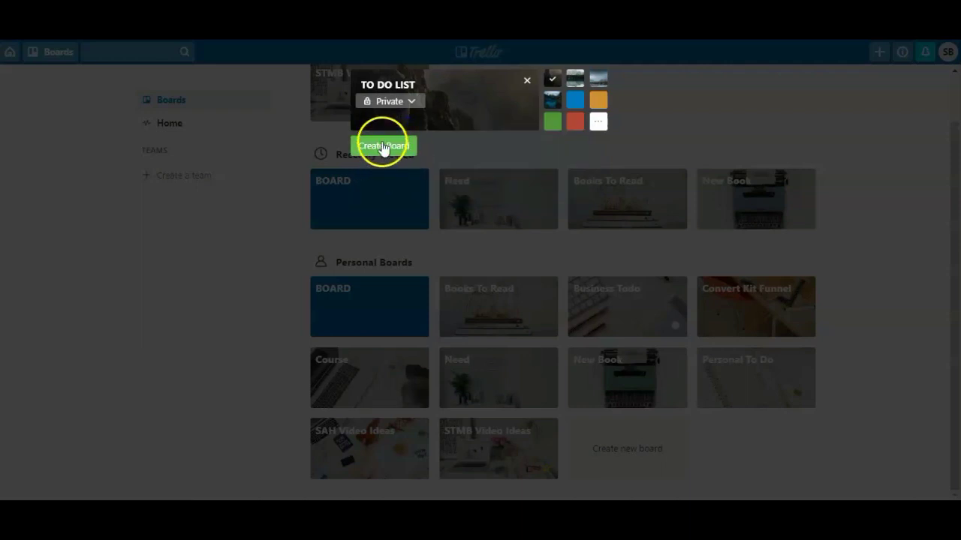
click(382, 147)
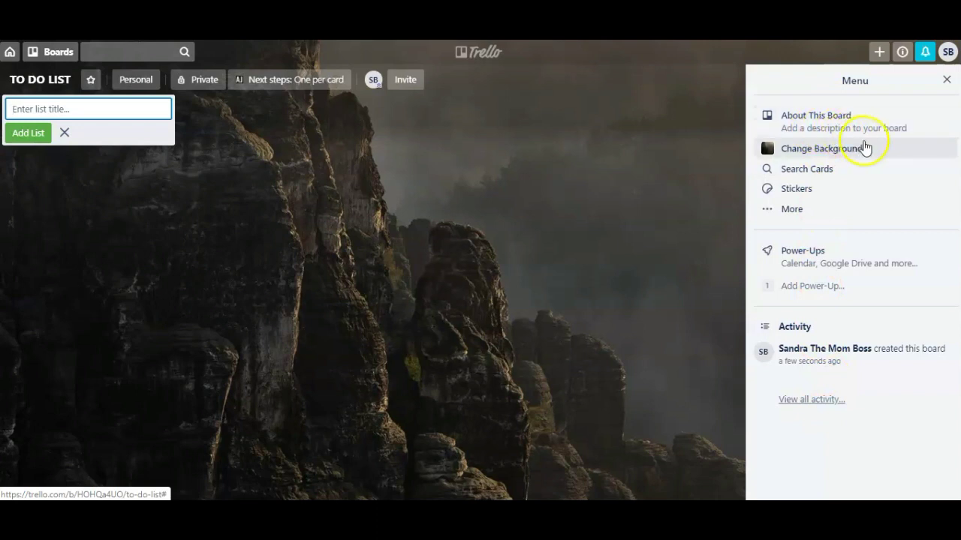
- Look through the solid colors offered as backgrounds for the board
click(812, 154)
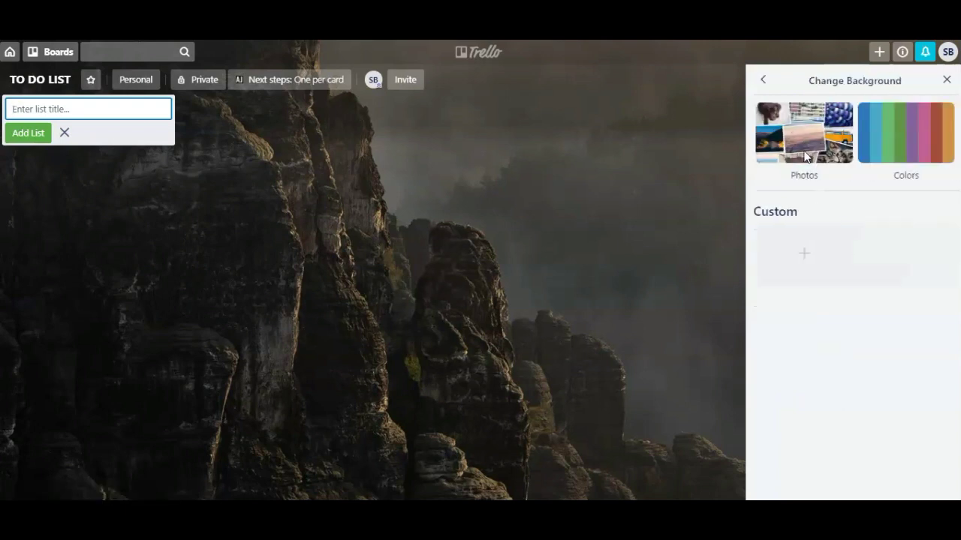
click(901, 150)
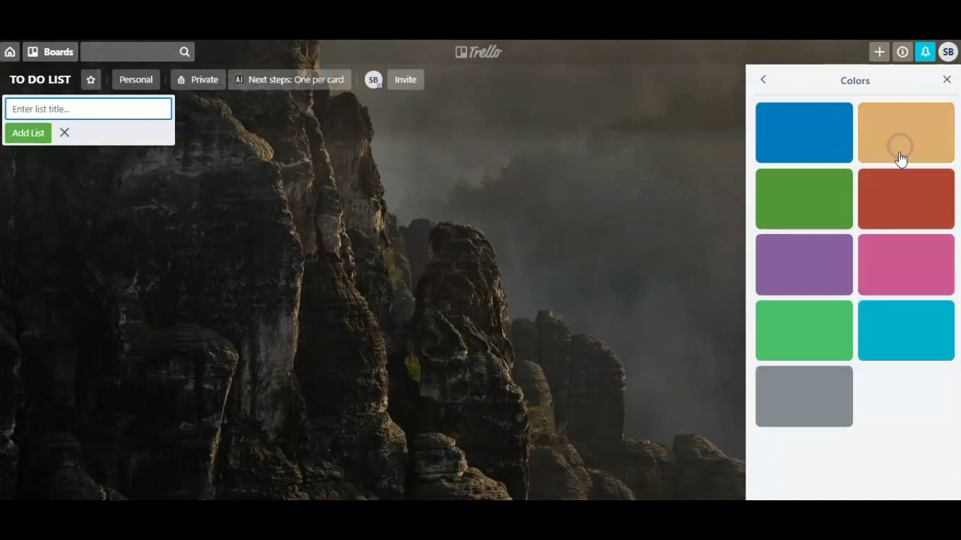
click(763, 80)
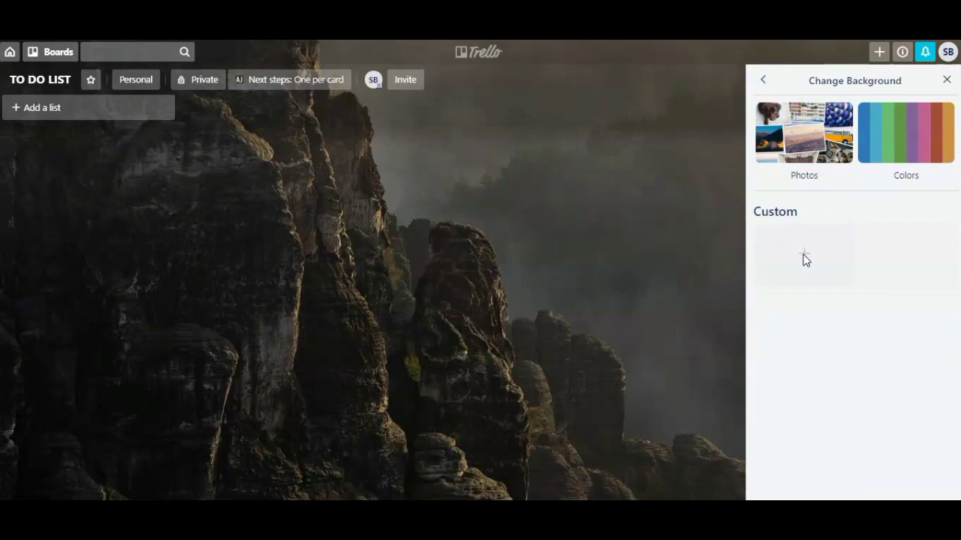
- Search the Unsplash photos for TO DO and set the hands writing in an open planner as the board background
click(804, 154)
click(814, 116)
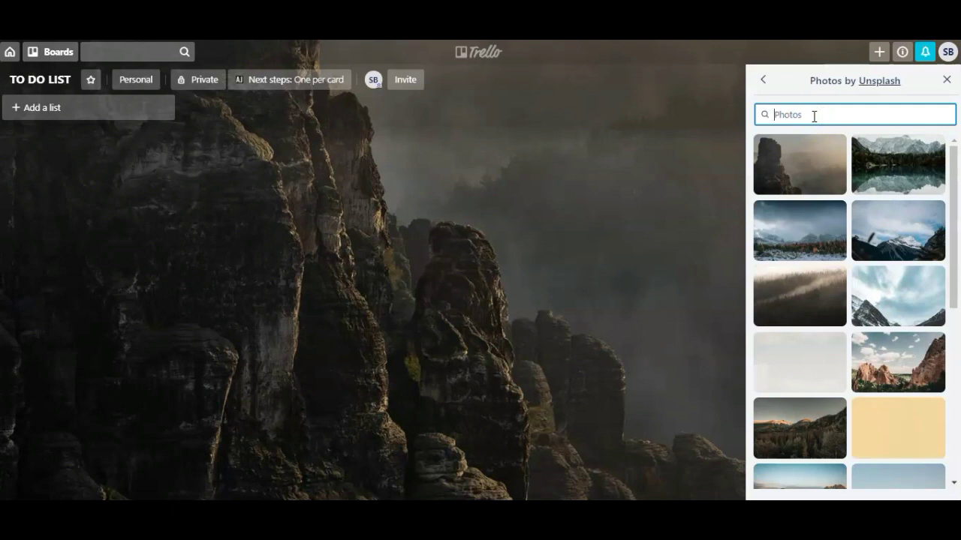
text(TO)
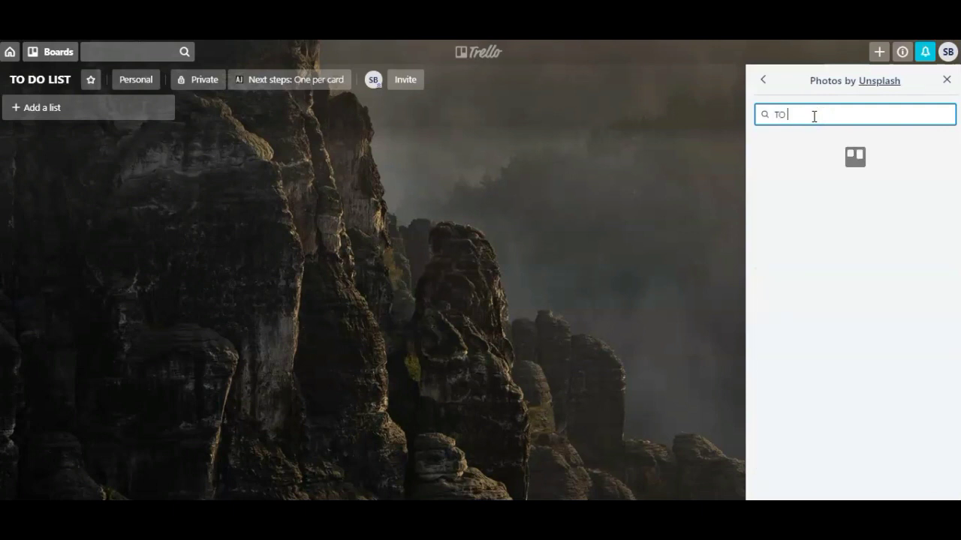
text( FDO)
key(BackSpace)
key(BackSpace)
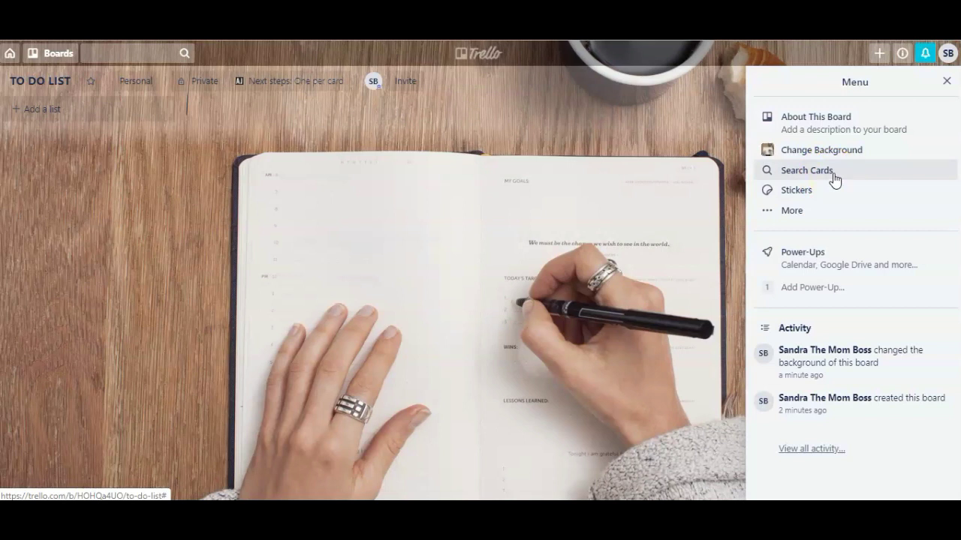
- Examine the stickers available for the board, including the green check mark and the yellow star
click(789, 194)
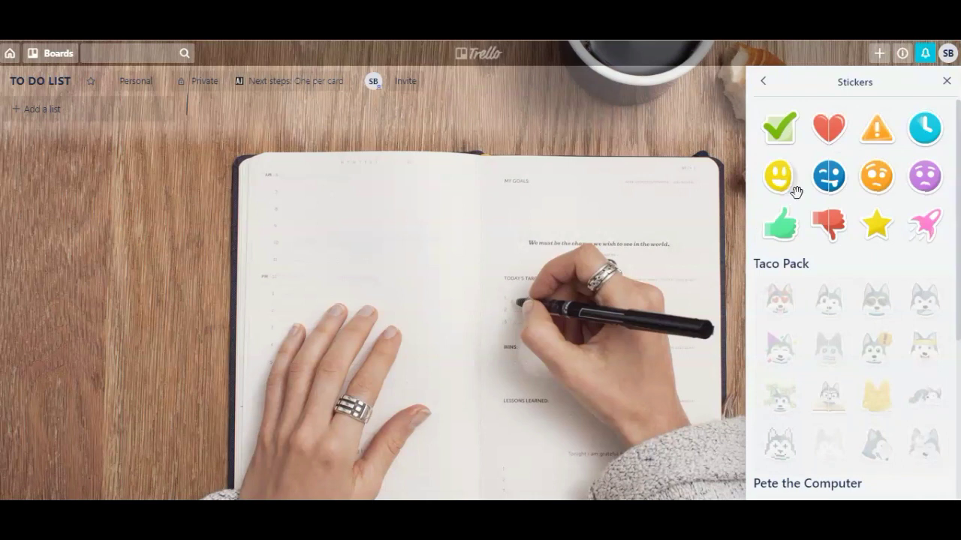
click(778, 124)
drag(779, 126, 781, 130)
click(873, 222)
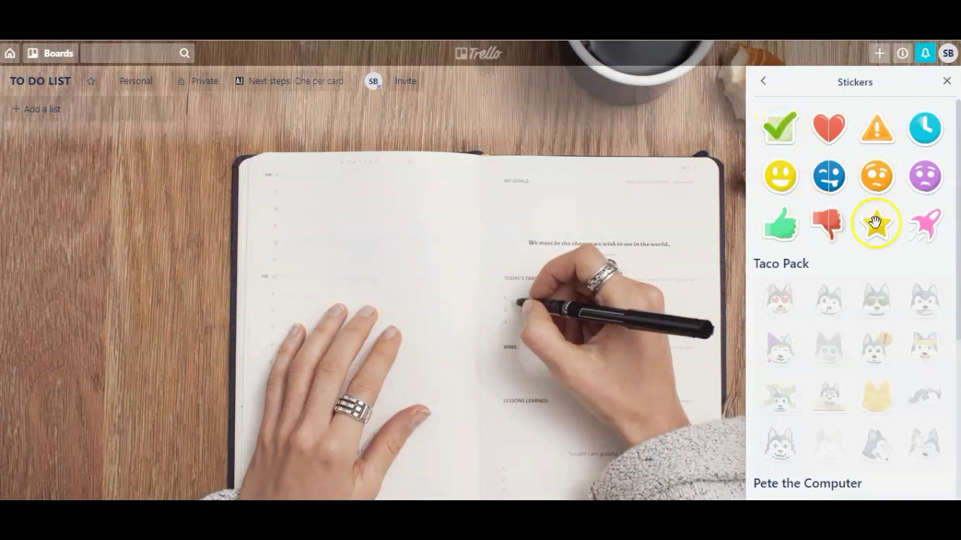
mouse_move(867, 236)
mouse_down()
mouse_move(875, 218)
mouse_move(869, 241)
mouse_up()
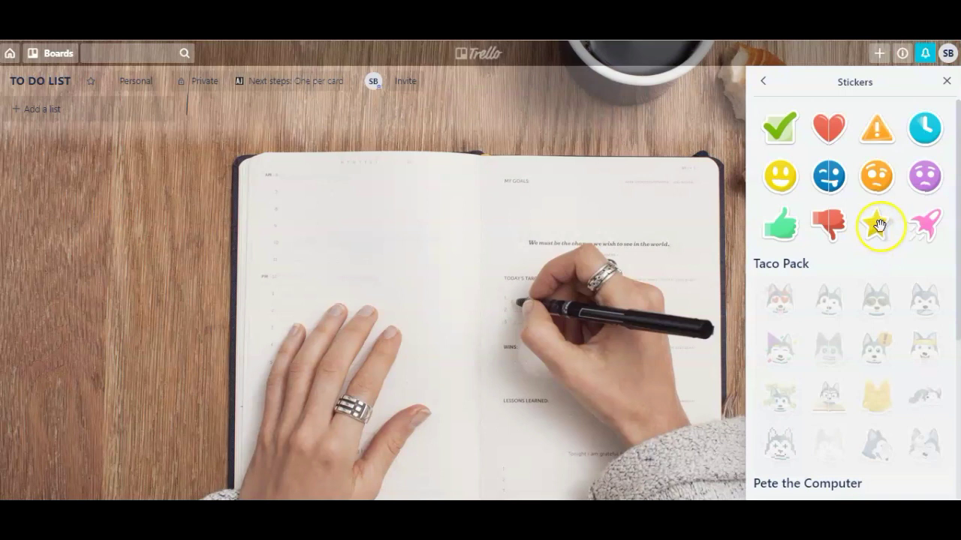
click(763, 81)
- Name the board's red label URGENT and save the label
click(788, 214)
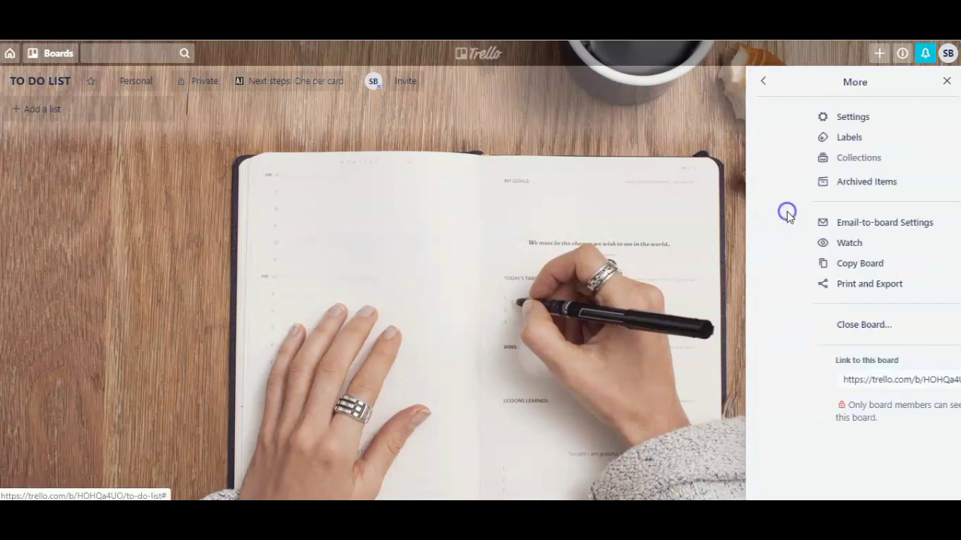
click(805, 117)
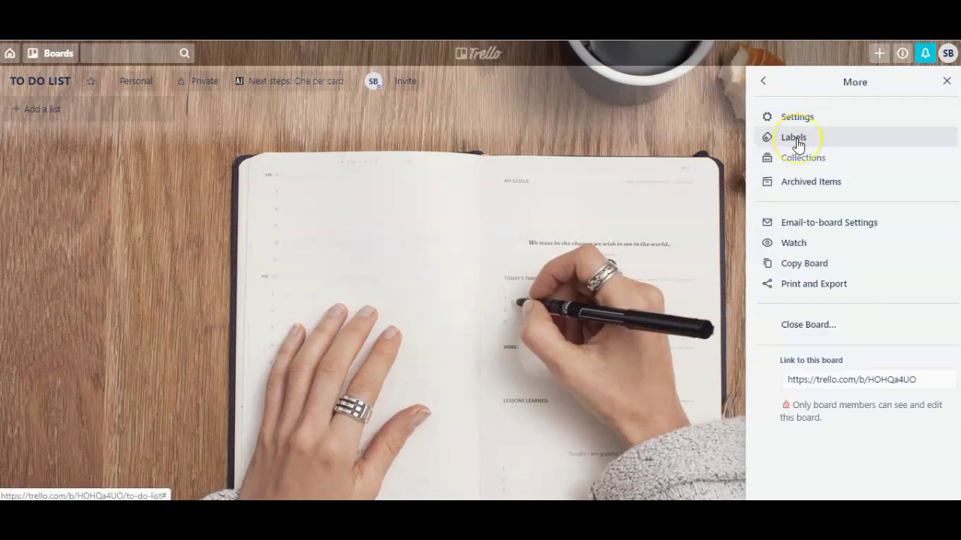
click(796, 140)
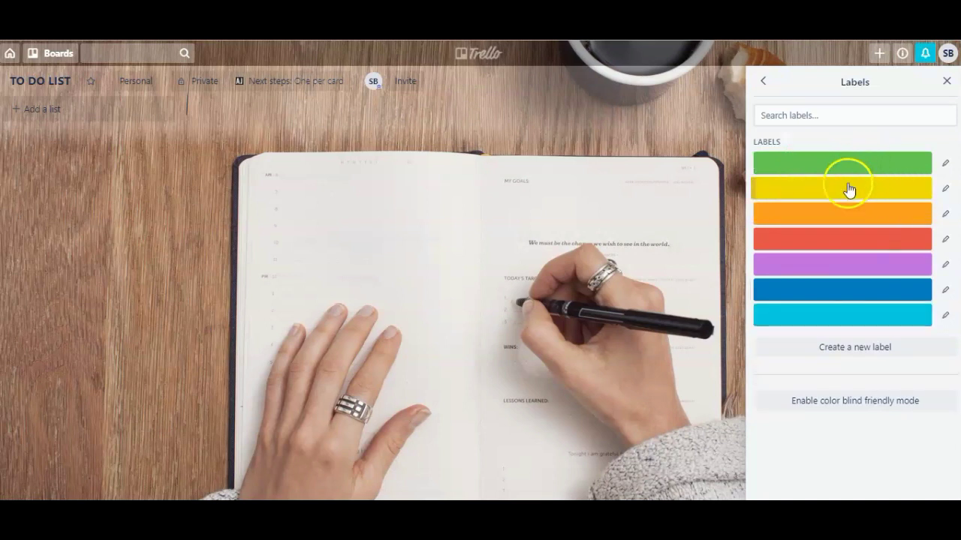
click(945, 240)
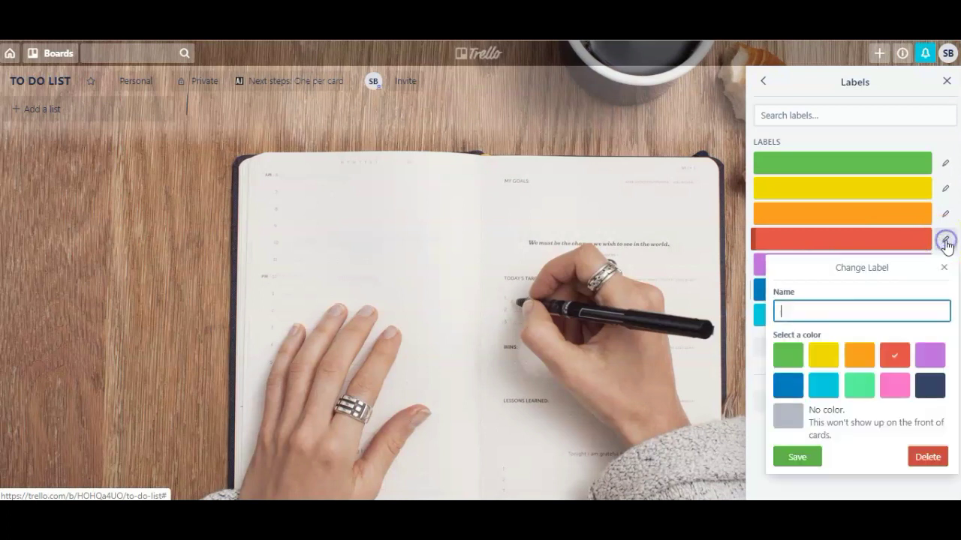
text(URGENT)
click(797, 457)
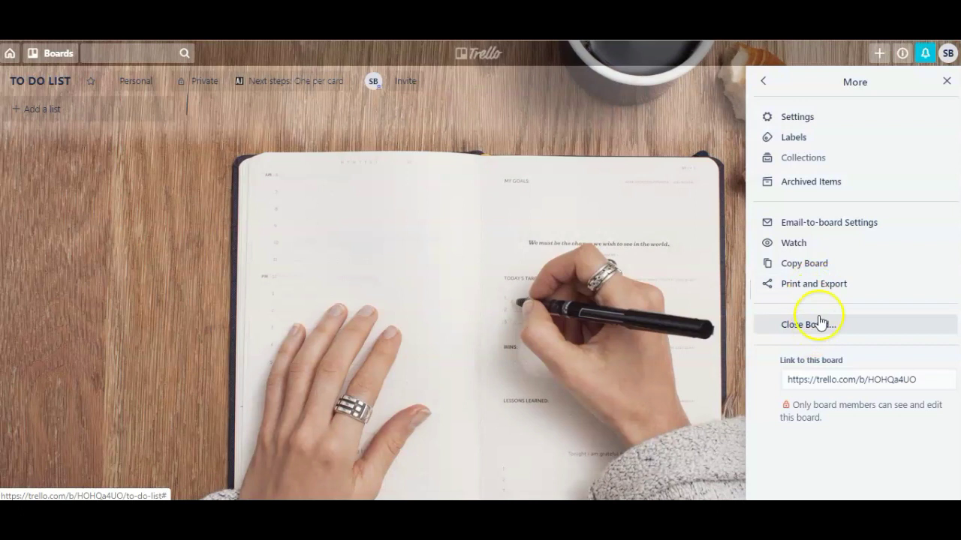
- Select the link to this board in the additional board options, and return to the main board menu
click(830, 380)
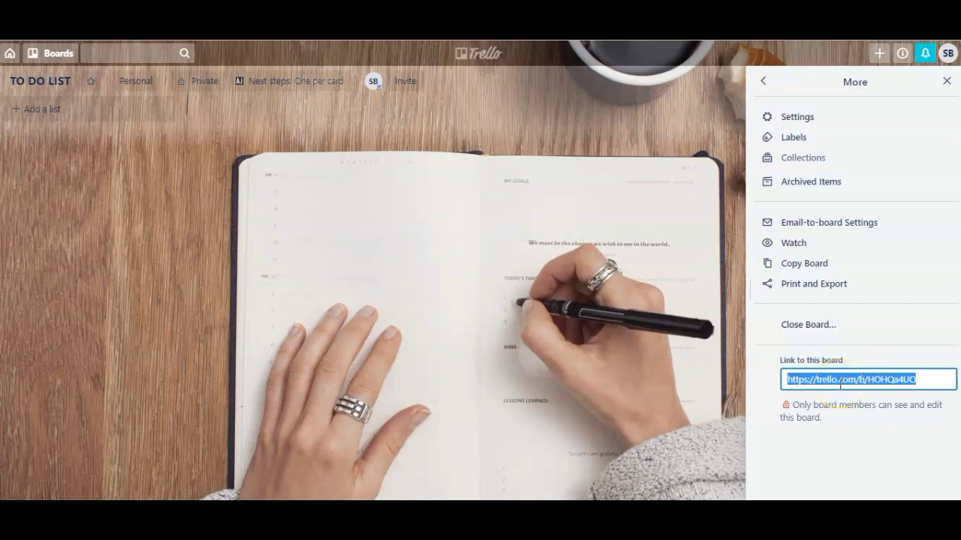
click(764, 81)
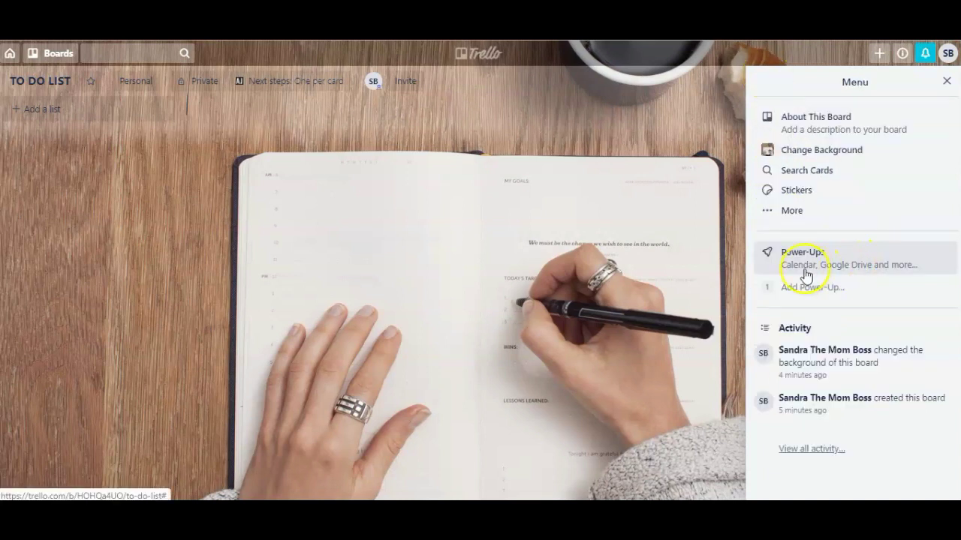
- Browse the featured and essential Power-Ups available for the board, and close the catalogue and the board menu
click(844, 269)
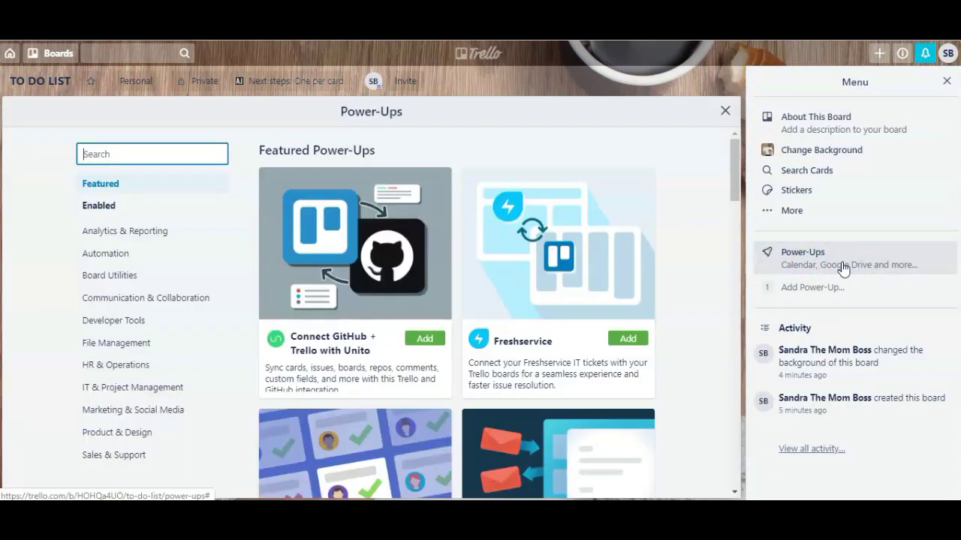
click(156, 154)
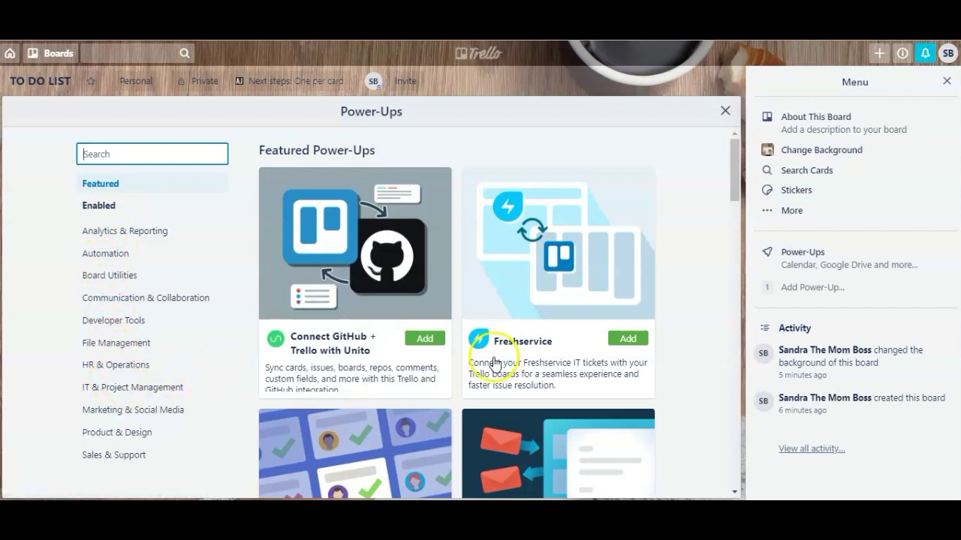
scroll(486, 366, down, 3)
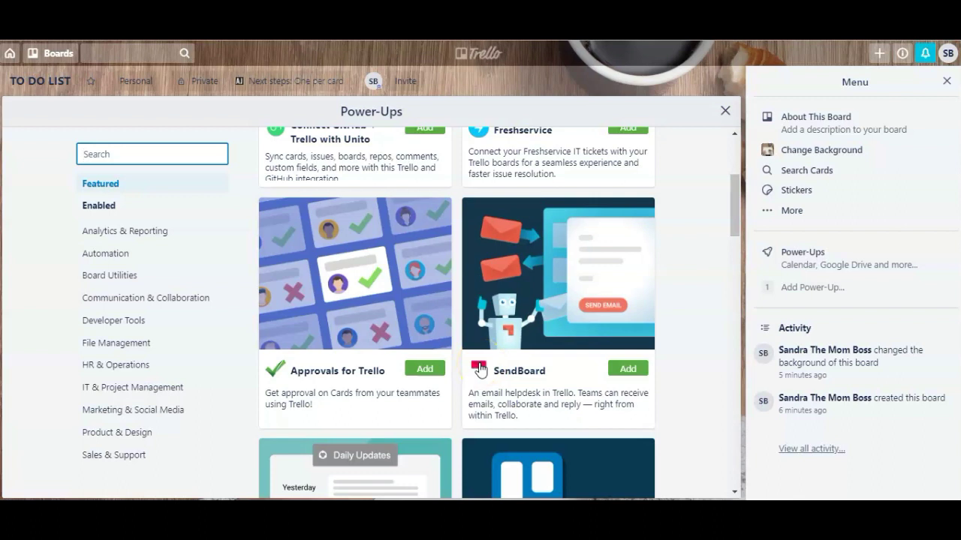
scroll(479, 370, down, 3)
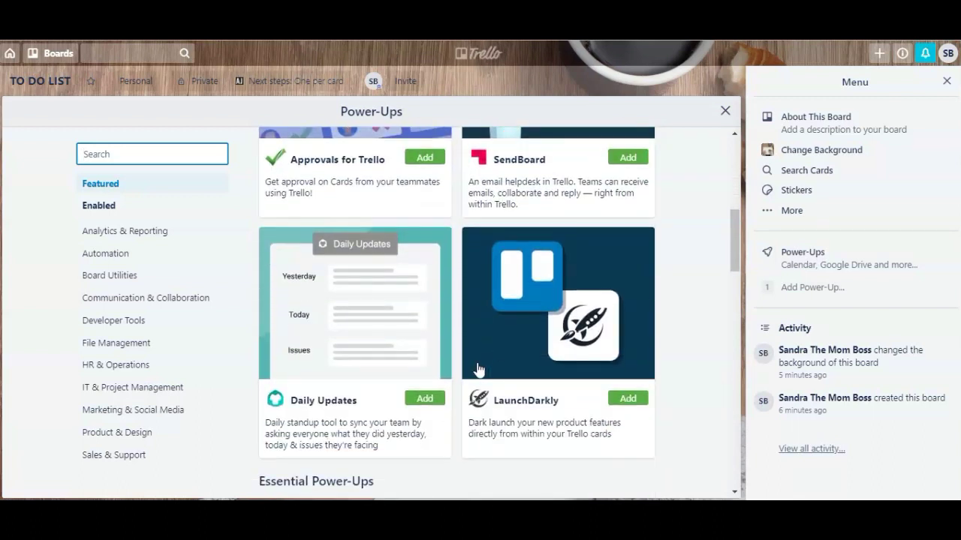
scroll(478, 369, down, 5)
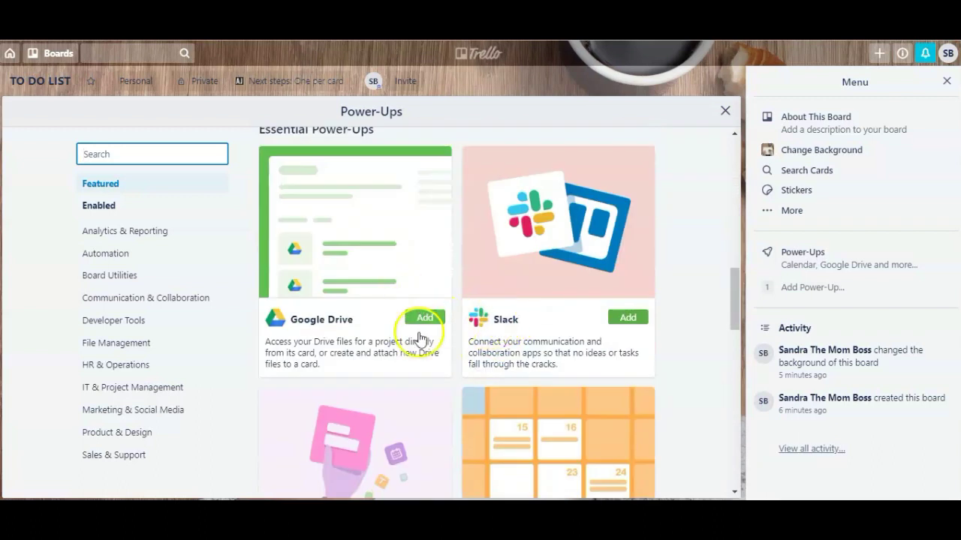
scroll(416, 322, down, 2)
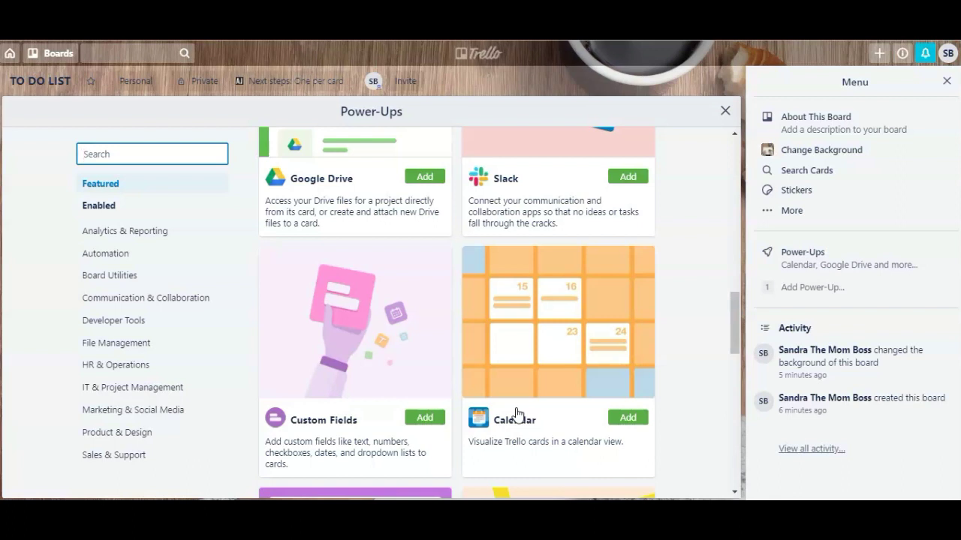
click(725, 111)
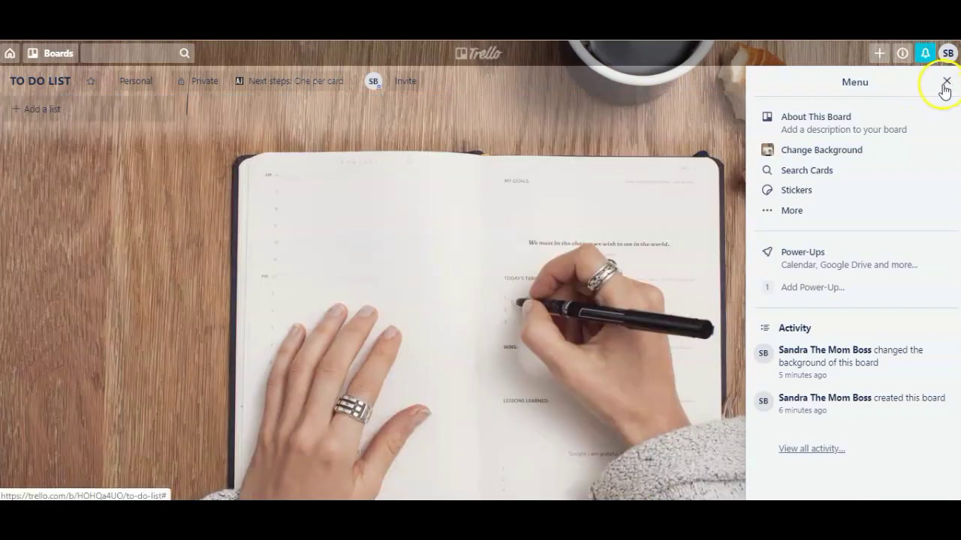
click(948, 82)
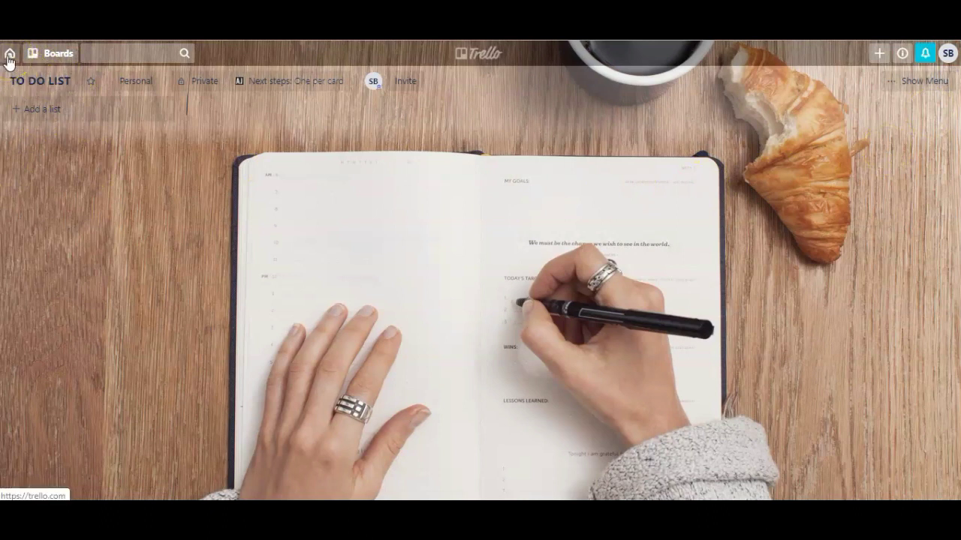
- Look through the starred, recent and personal boards and the saved searches, closing each overview
click(53, 57)
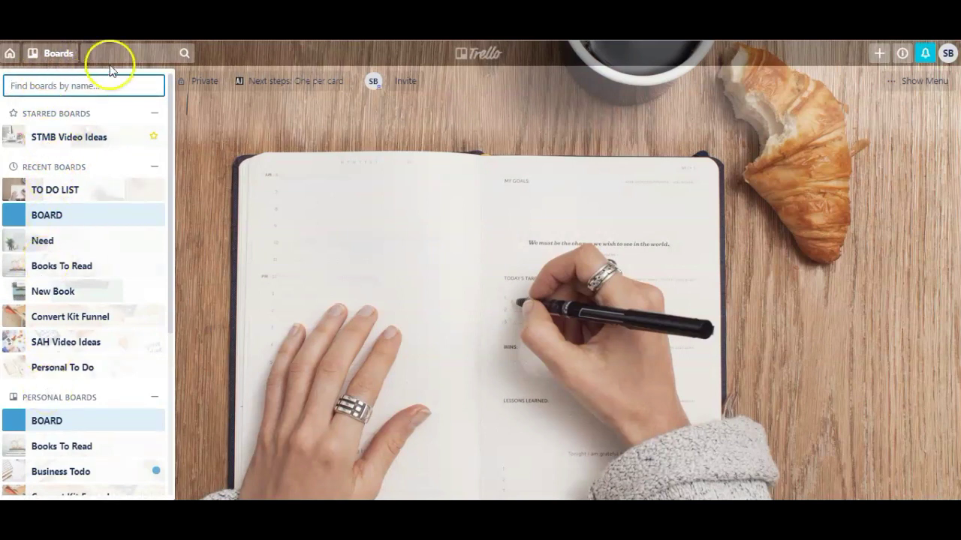
click(227, 123)
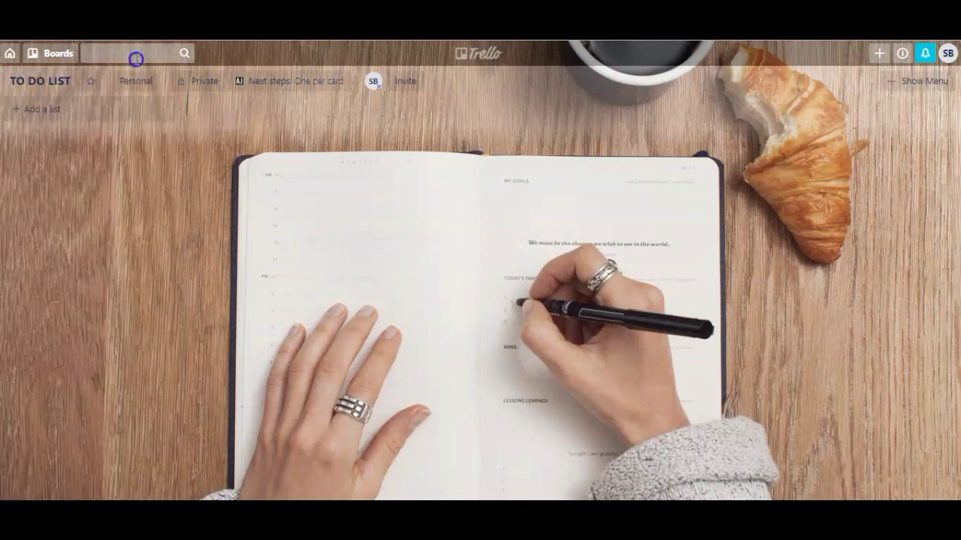
click(136, 59)
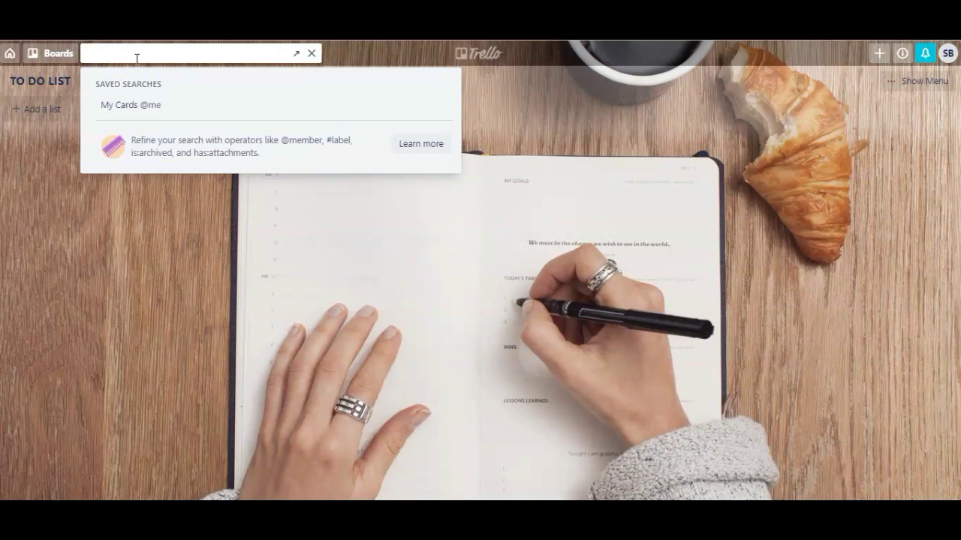
click(312, 53)
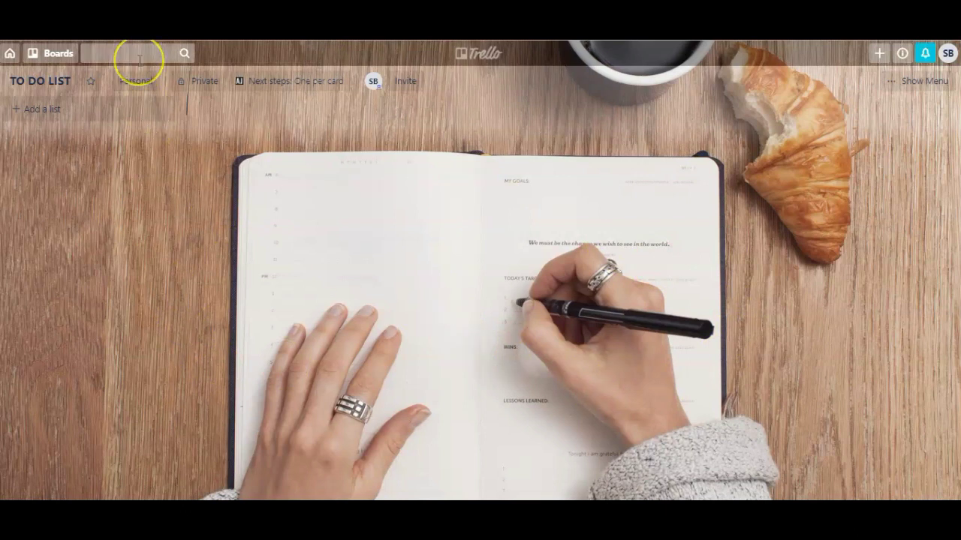
- Open the board's title for editing and leave it, and check what starring the board does
click(64, 81)
click(73, 82)
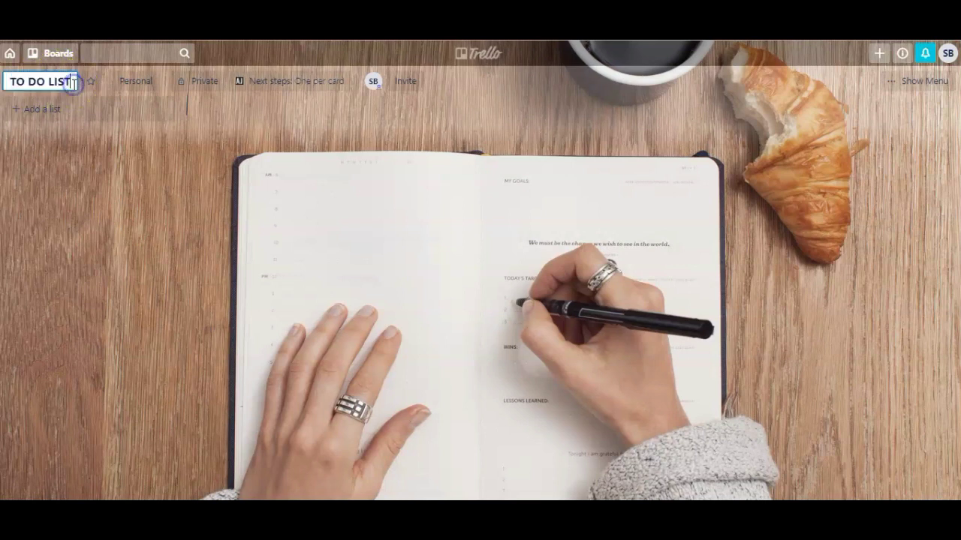
click(89, 208)
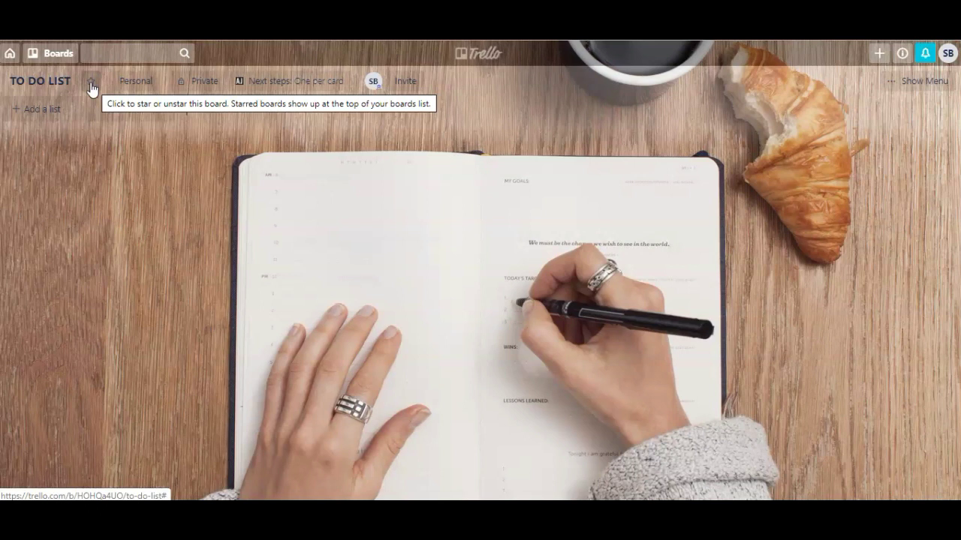
click(129, 161)
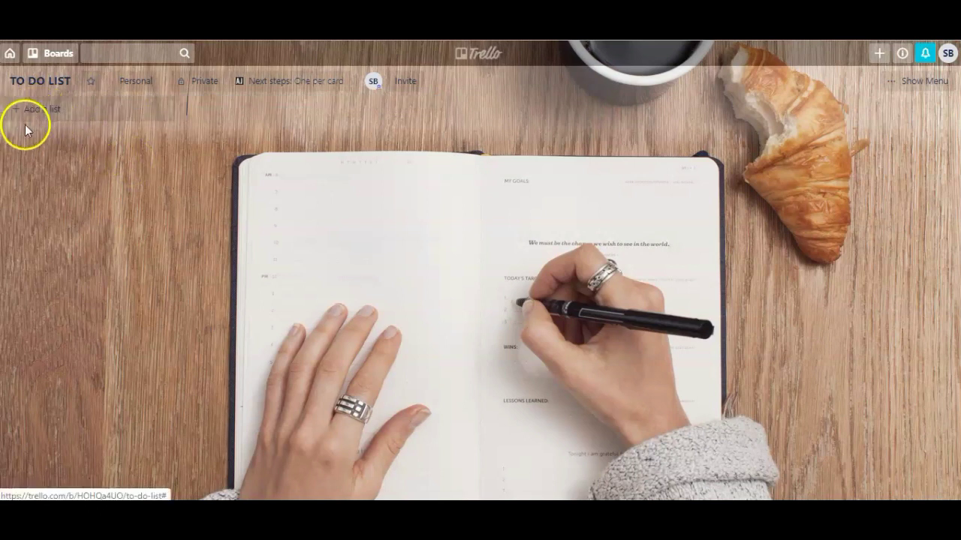
- Add four lists named PROJECTS, TO DO, DOING and DONE to the board
click(53, 107)
text(PROJEC)
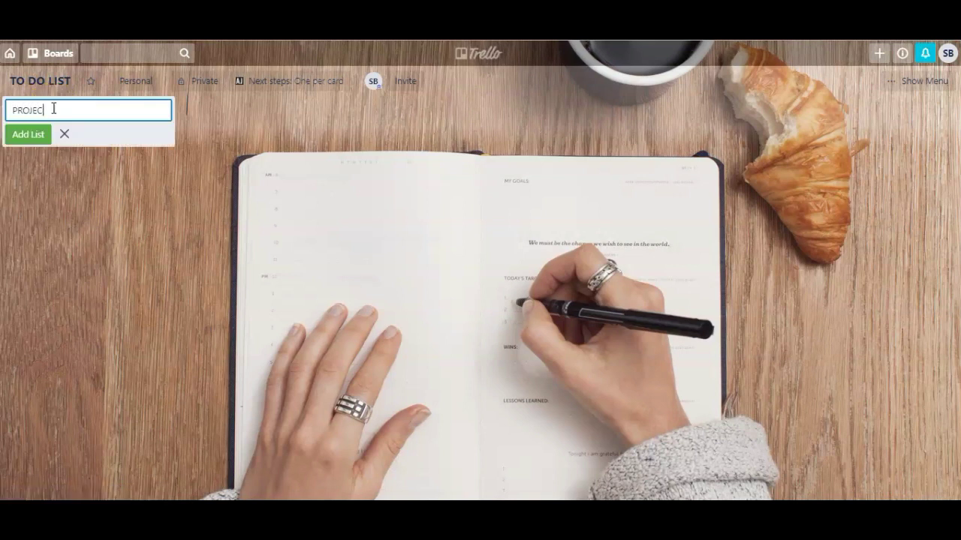
text(TS)
key(Return)
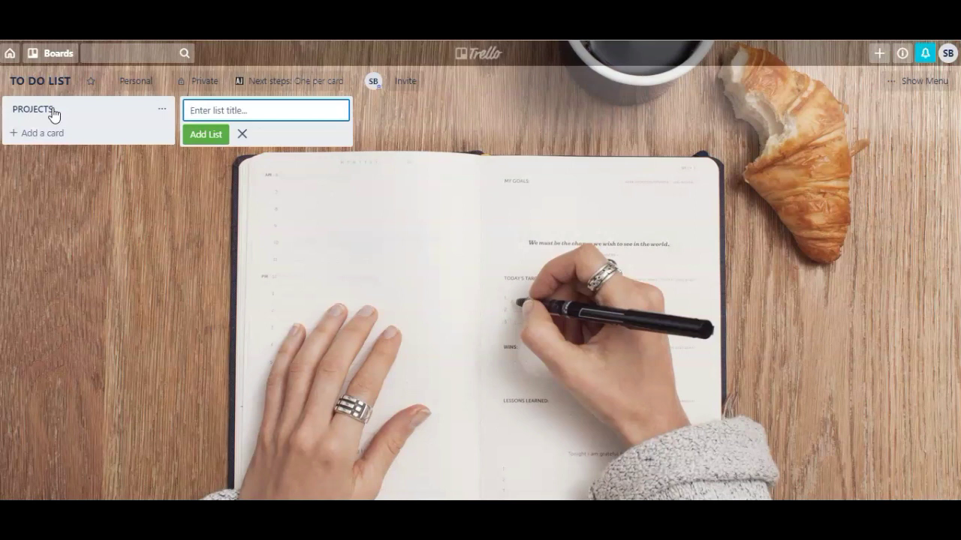
text(TO DO)
key(Return)
text(DOIN)
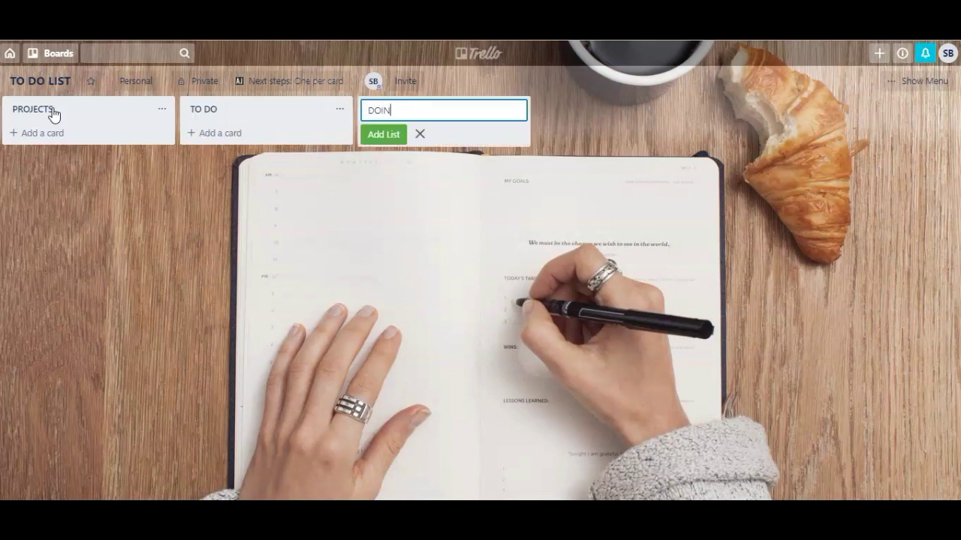
text(G)
key(Return)
text(DONE)
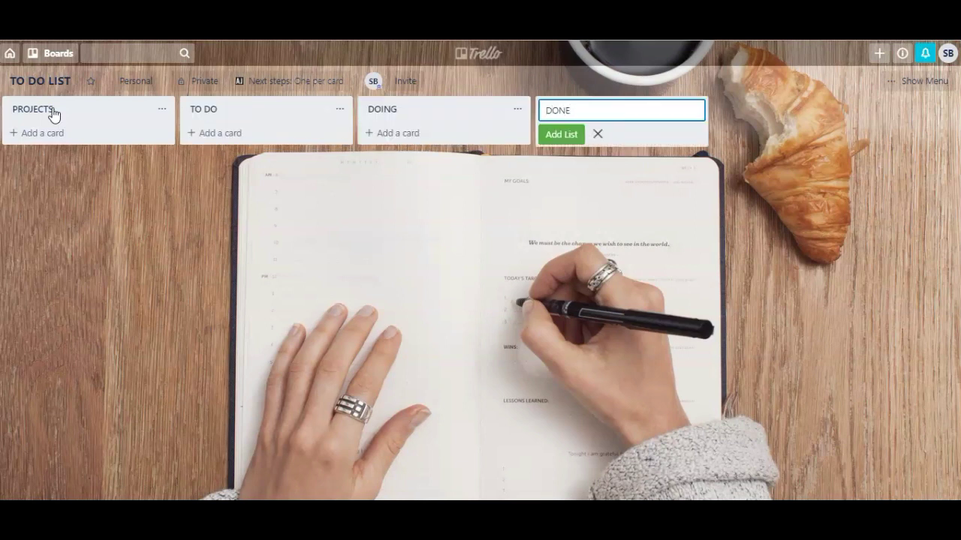
key(Return)
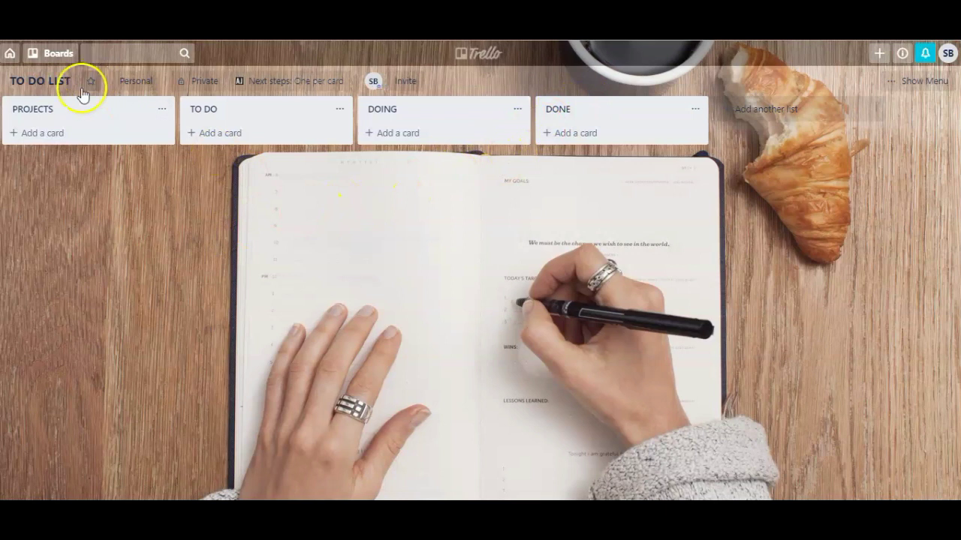
- Add the cards WRITE BOOK, NEW VIDEO and DECLUTTER HOME to the PROJECTS list, and finish adding cards there
click(37, 134)
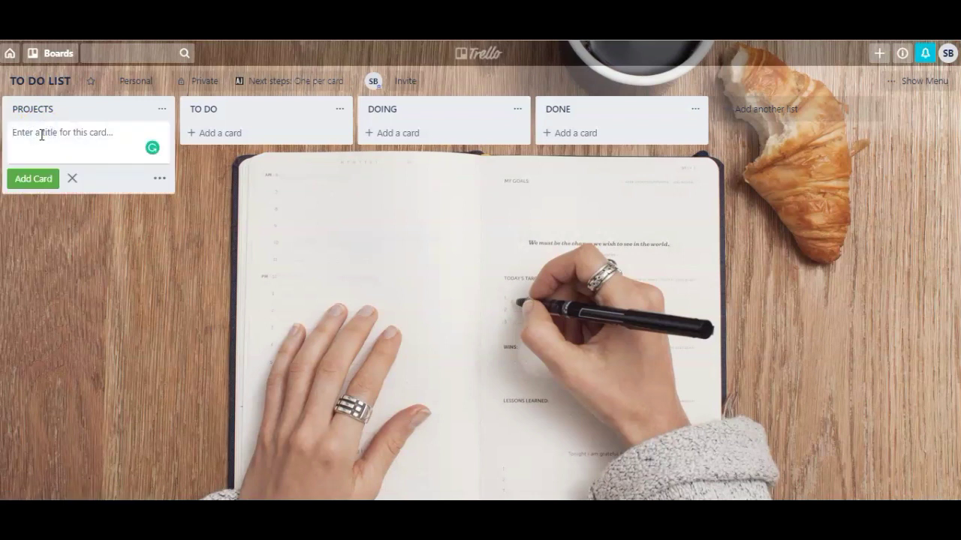
text(WRITE BOOK)
key(Return)
text(NEW VIDEO)
key(Return)
text(D)
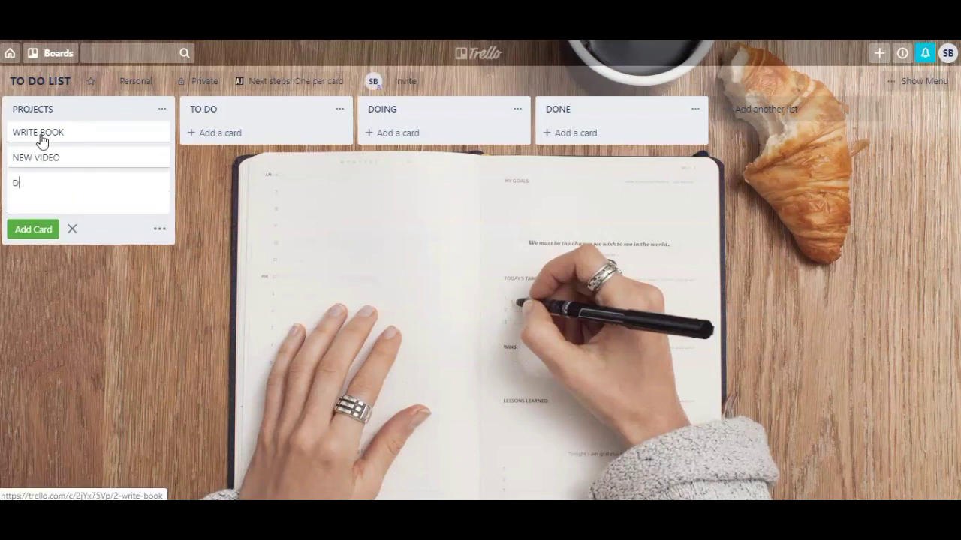
text(ECLUTTER HOME)
key(Return)
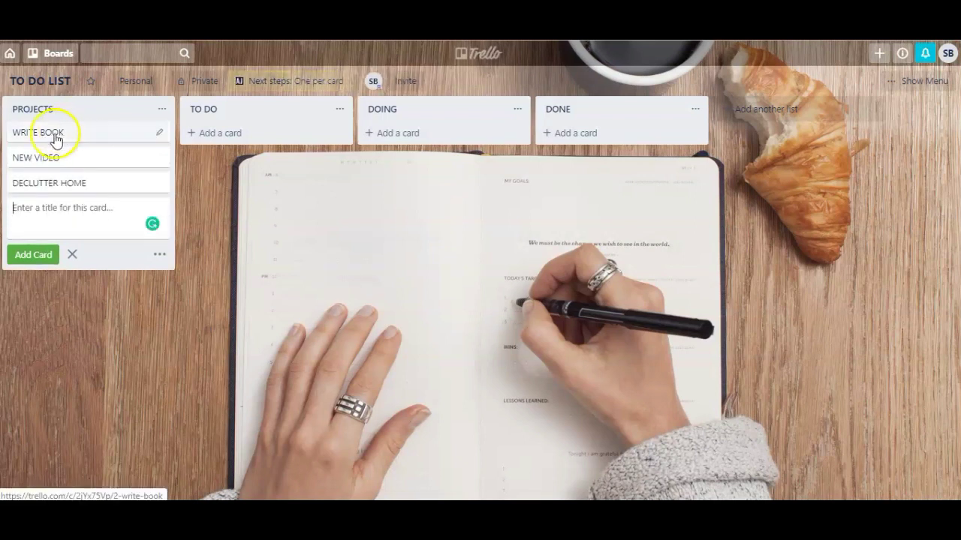
click(69, 193)
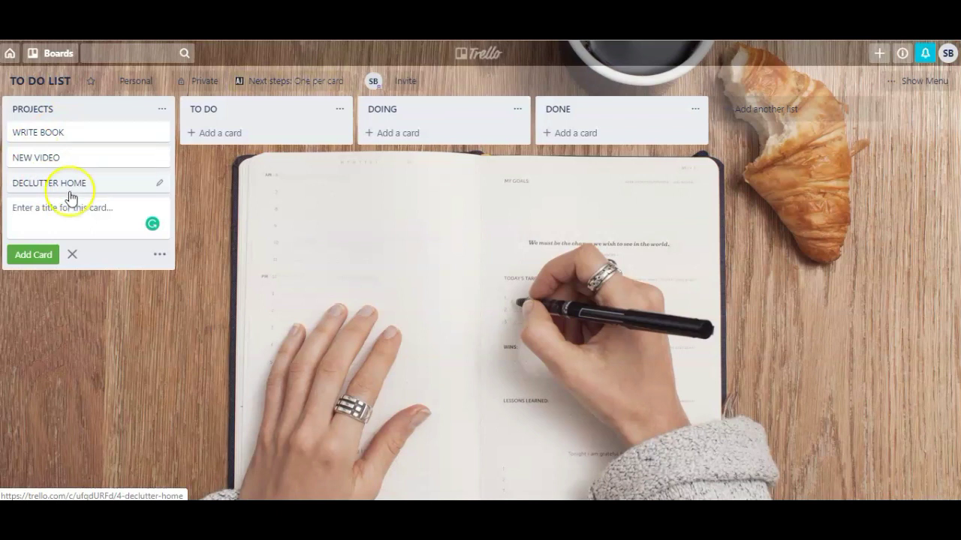
click(193, 204)
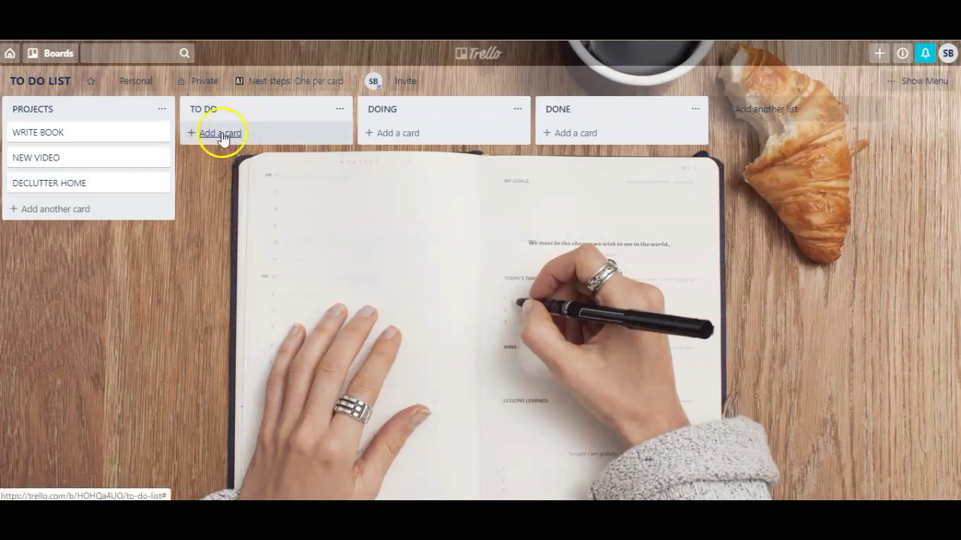
- Add the cards BRAINSTORM TITLE, BETA READERS, WRITE 3 CHAPTERS, RESEARCH TOPIC, WRITE SCRIPT, RECORD VIDEO, GARAGE, CLOSETS and ROOMS to the TO DO list
click(215, 139)
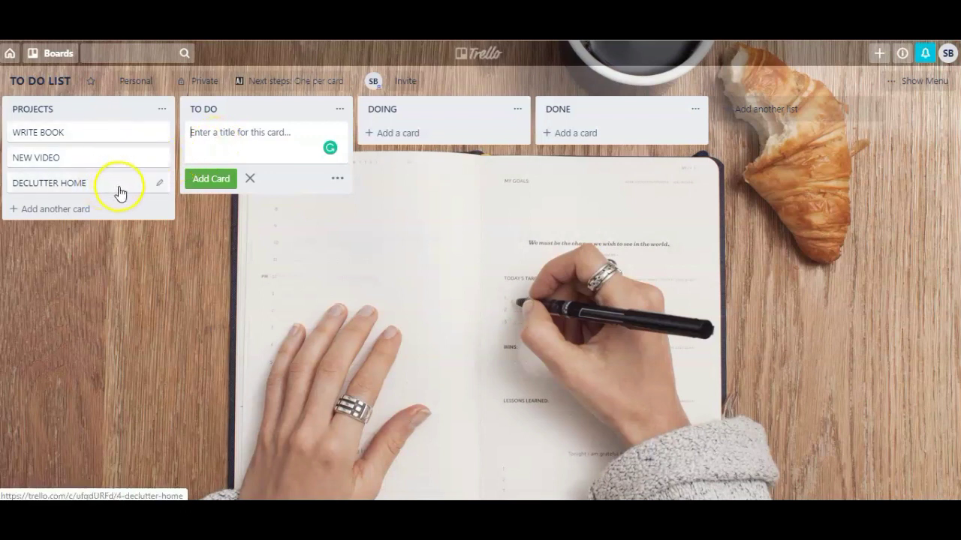
key(ctrl+v)
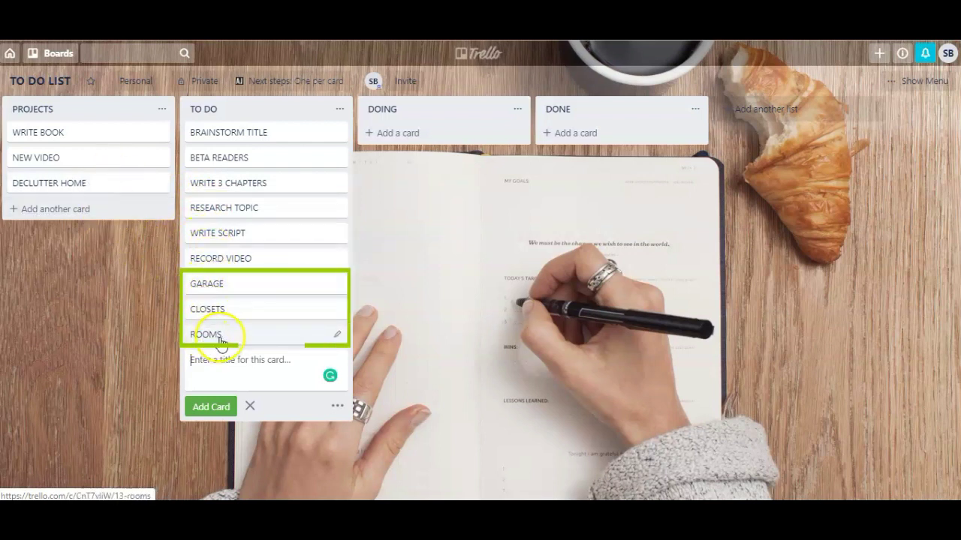
- Examine the board and position choices for moving the PROJECTS list, and return to its list actions
click(165, 107)
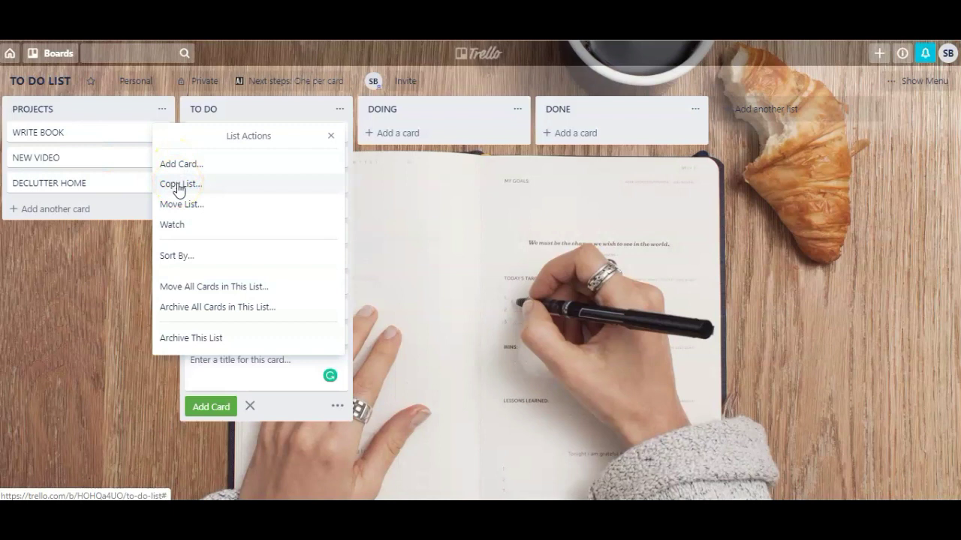
click(177, 214)
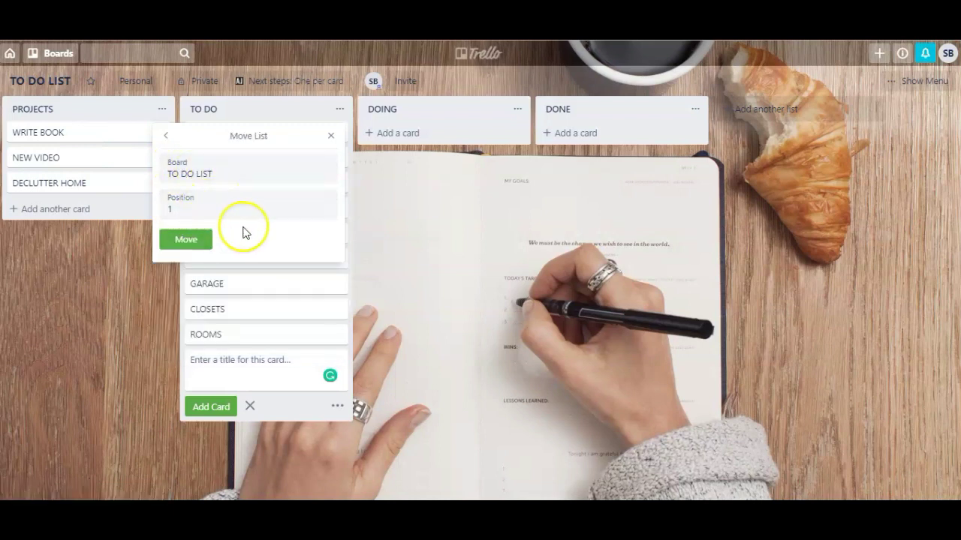
click(203, 180)
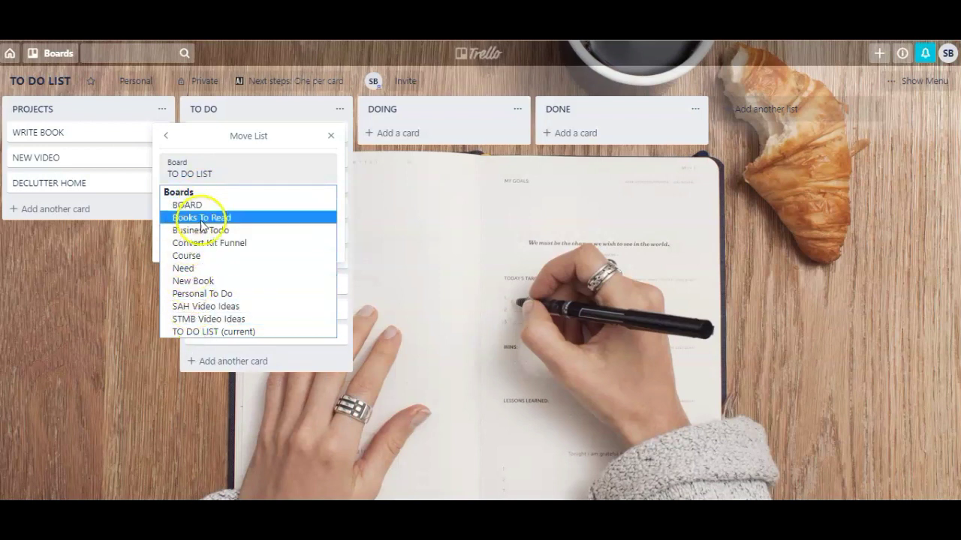
click(271, 159)
click(215, 206)
click(223, 203)
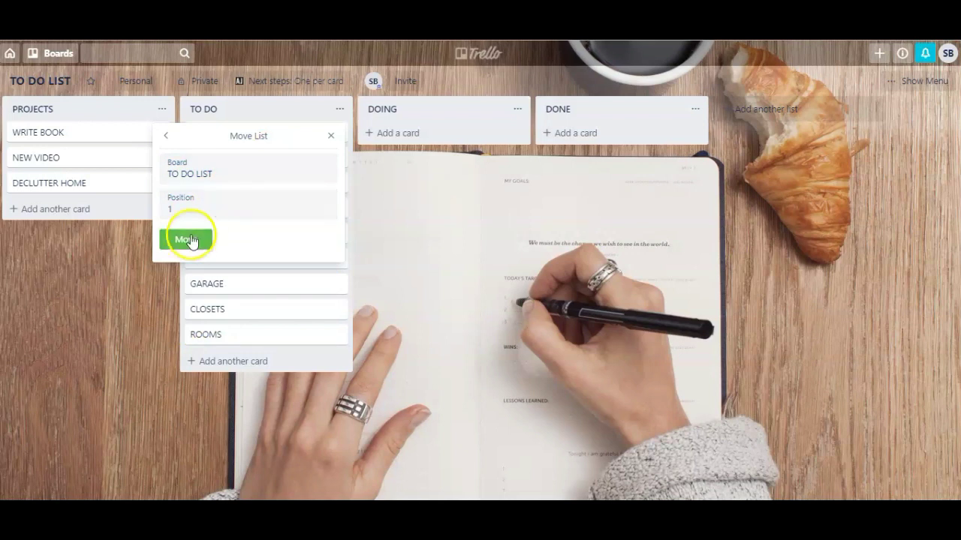
click(165, 136)
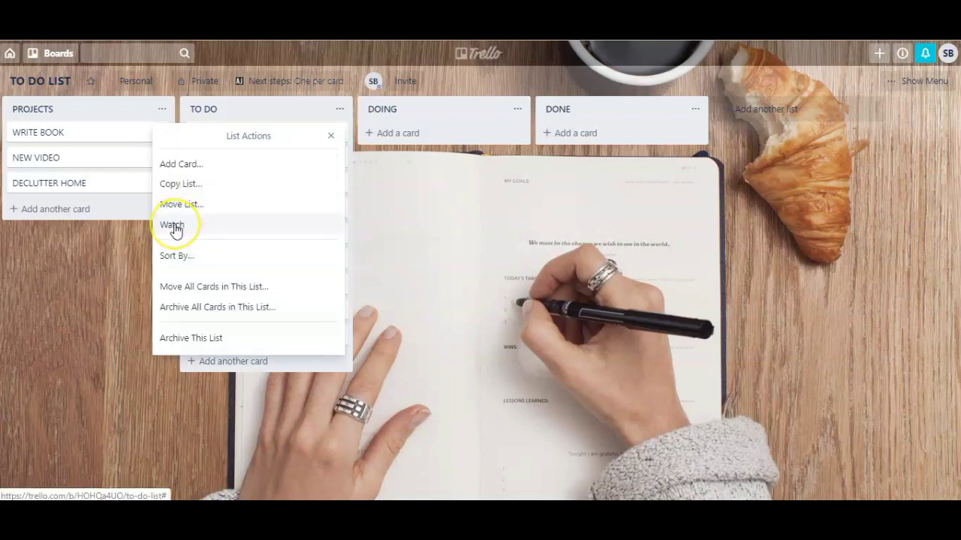
- Examine the sorting and archiving options of the PROJECTS list, and close its list actions
click(179, 258)
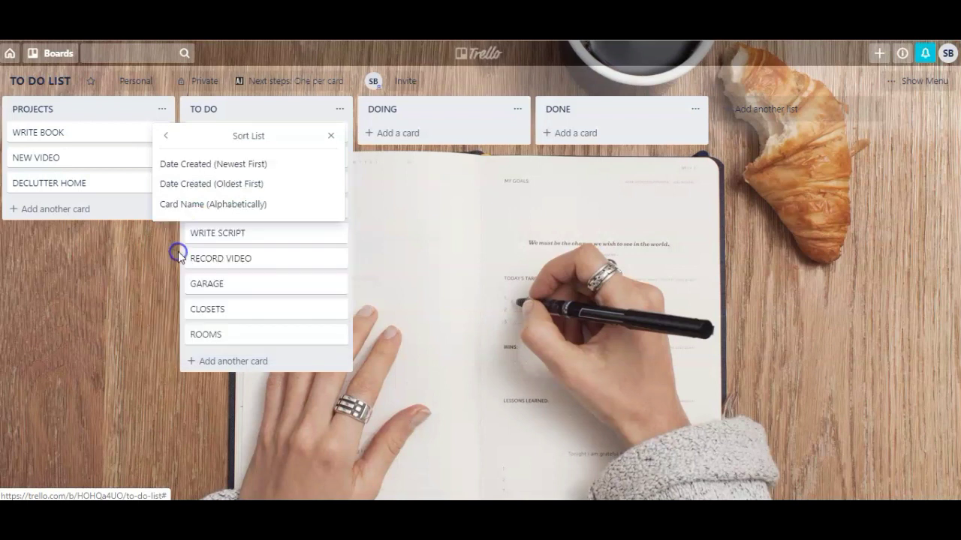
click(191, 171)
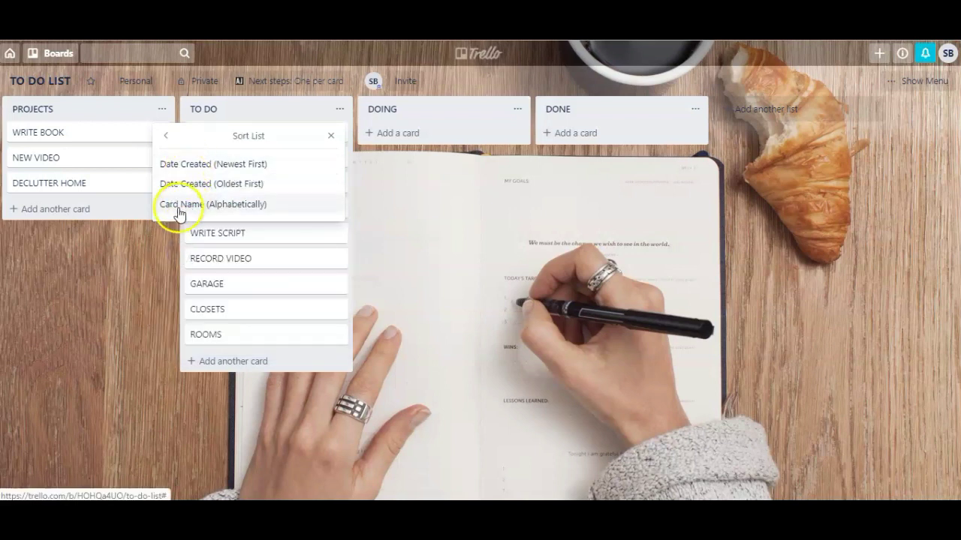
click(165, 136)
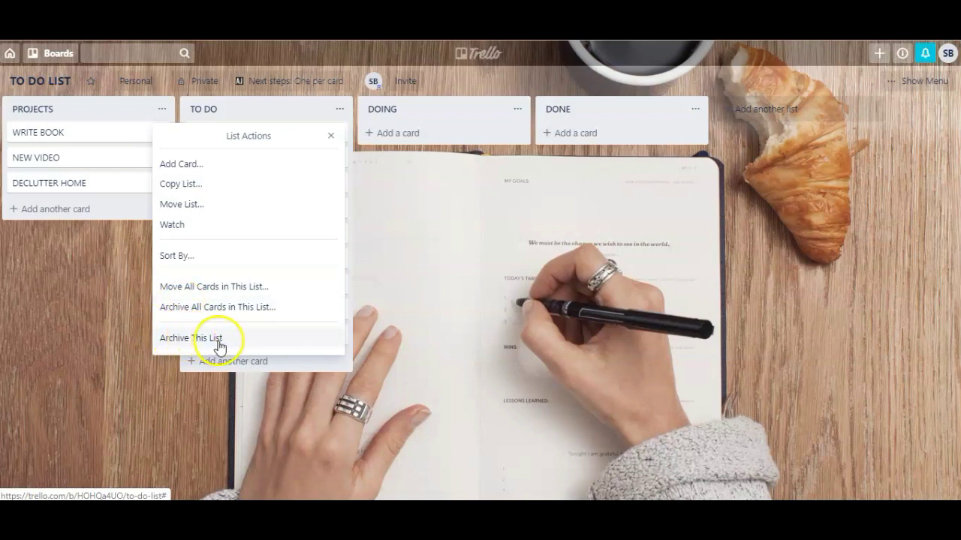
click(331, 136)
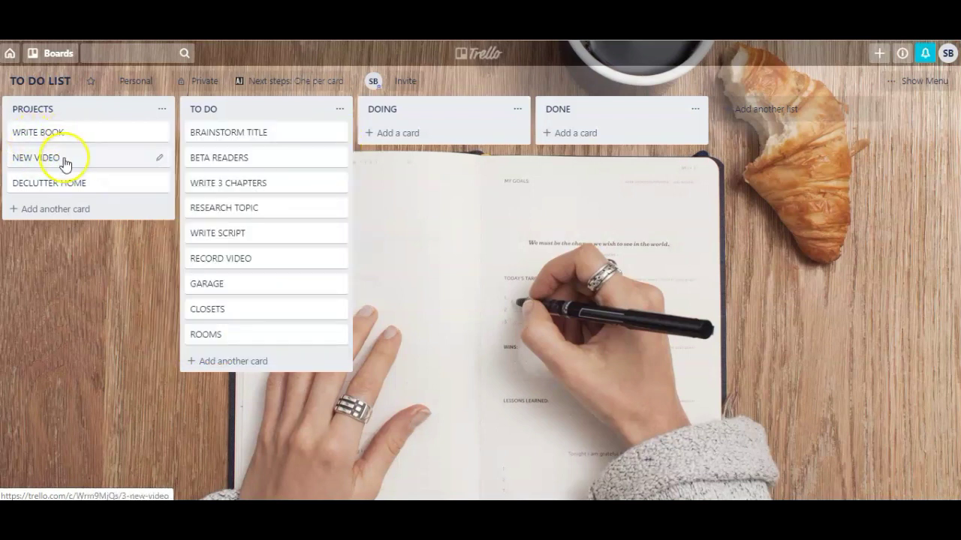
- Assign the red URGENT label to the WRITE BOOK card in the PROJECTS list, and save the card
click(159, 135)
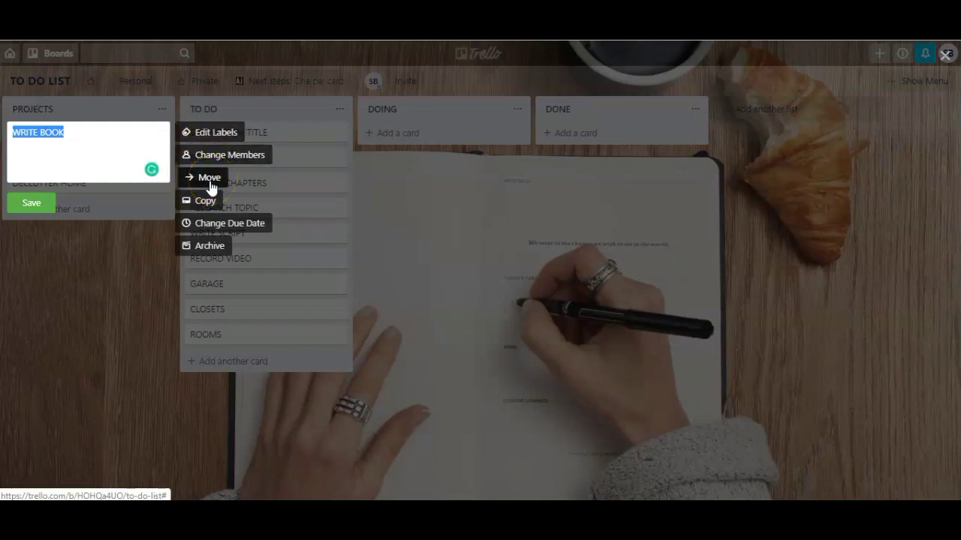
click(203, 241)
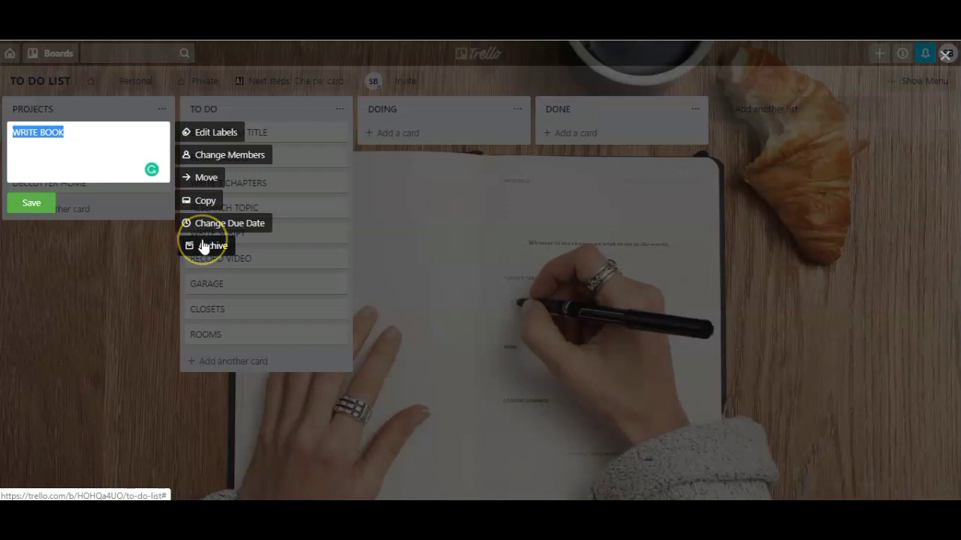
click(204, 132)
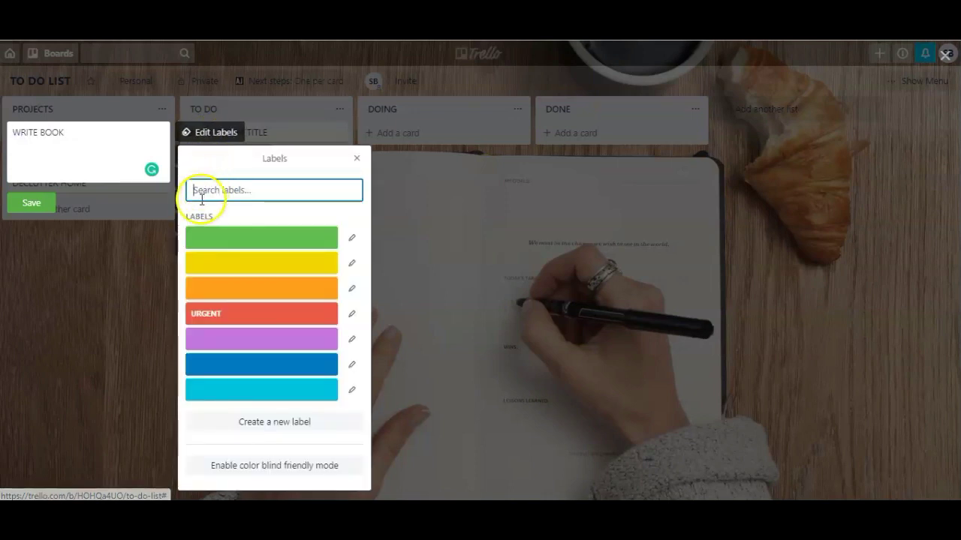
click(214, 319)
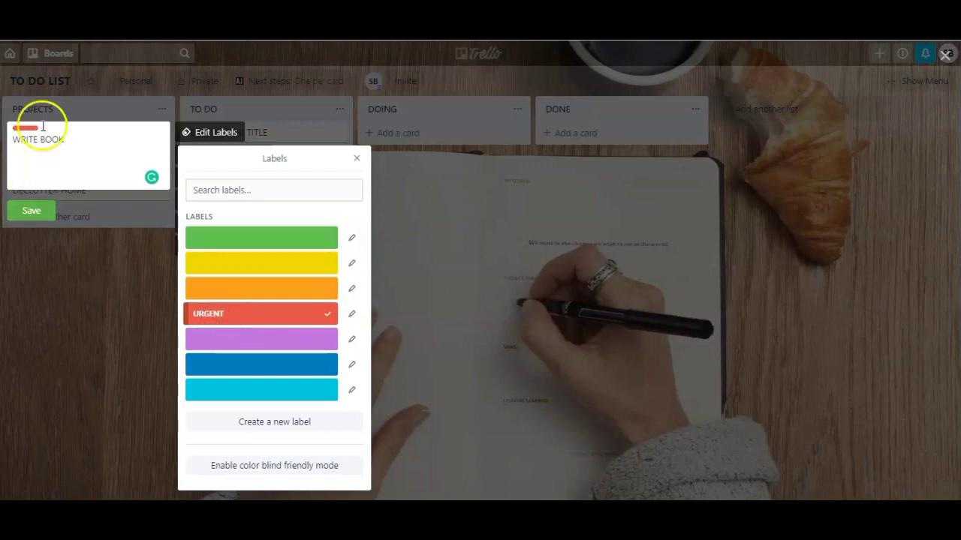
click(36, 211)
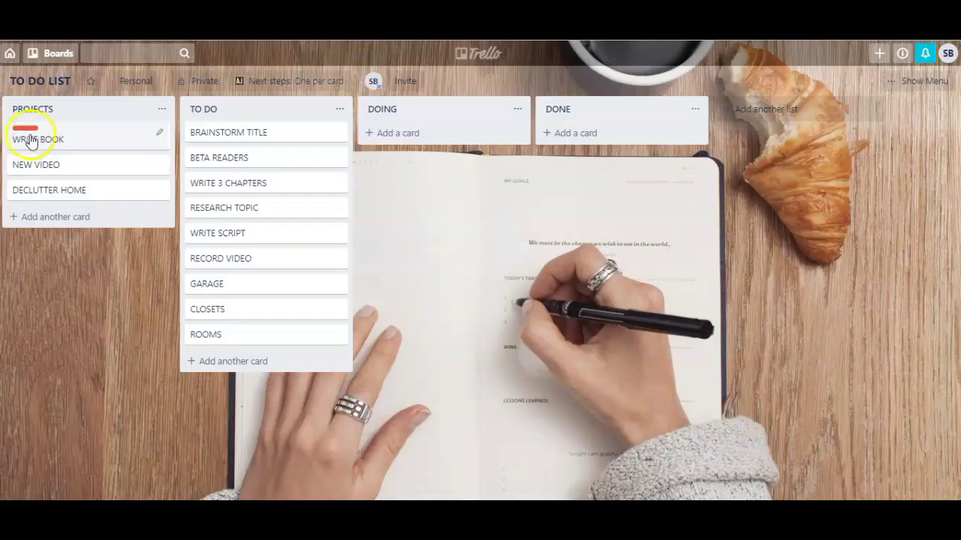
- Set the WRITE BOOK card's due date to 10/31/2019 with a reminder 1 Day Before, and close the card's editor
click(158, 132)
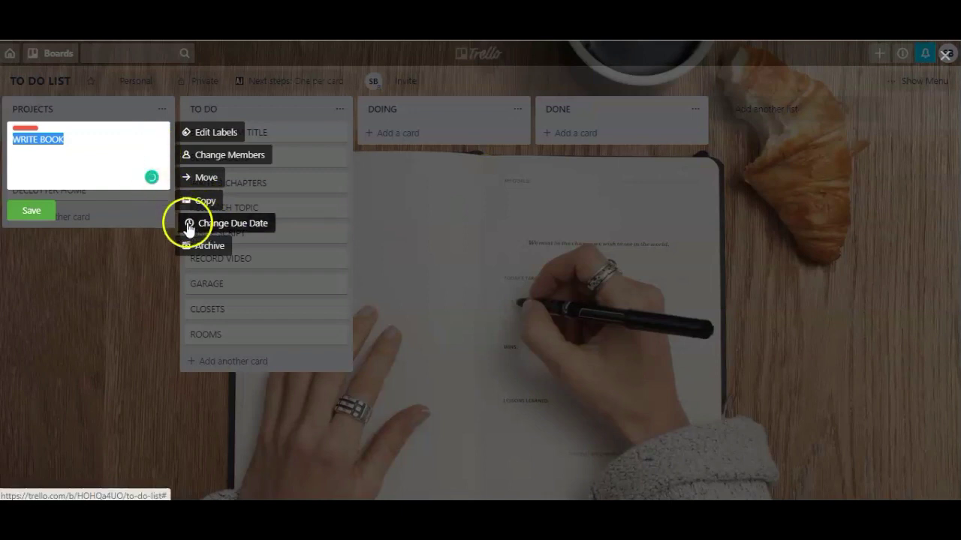
click(190, 225)
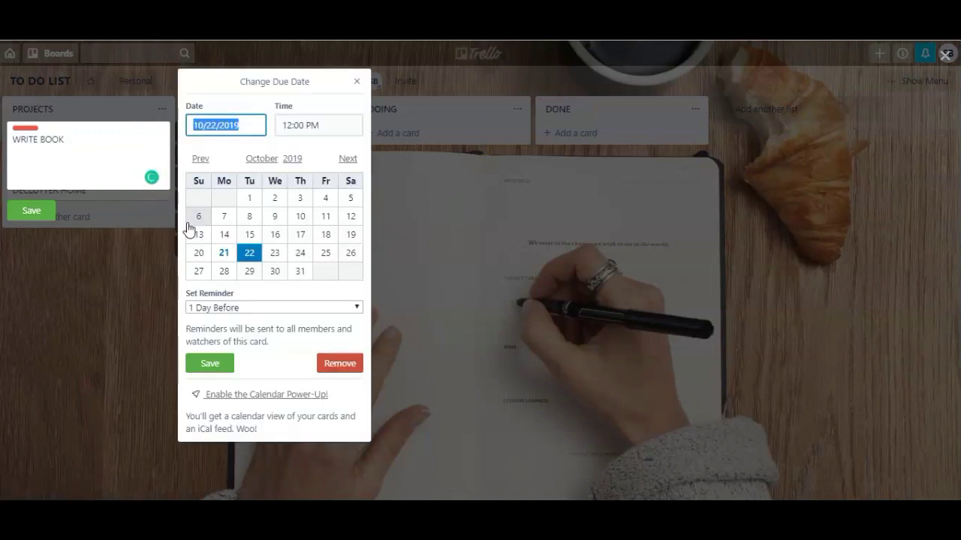
click(300, 273)
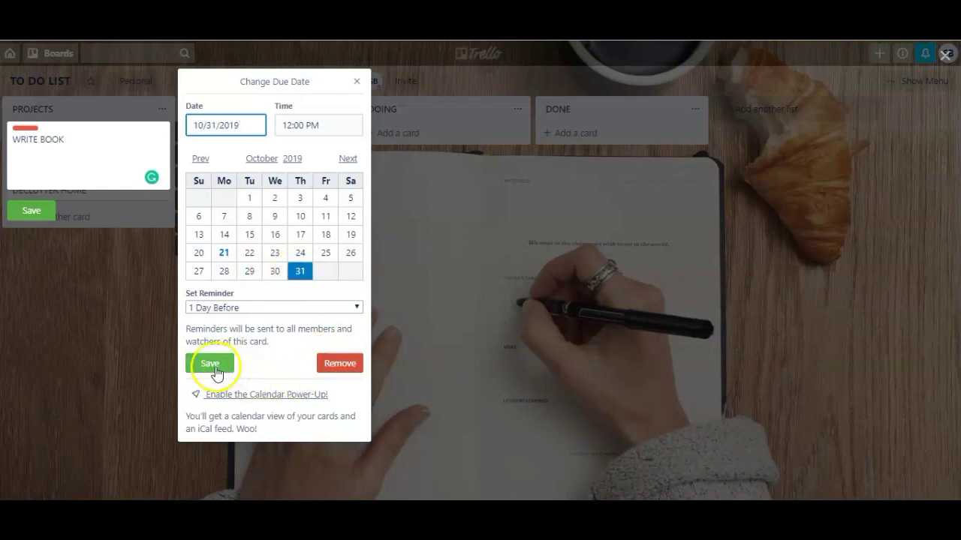
click(231, 309)
click(231, 309)
click(215, 363)
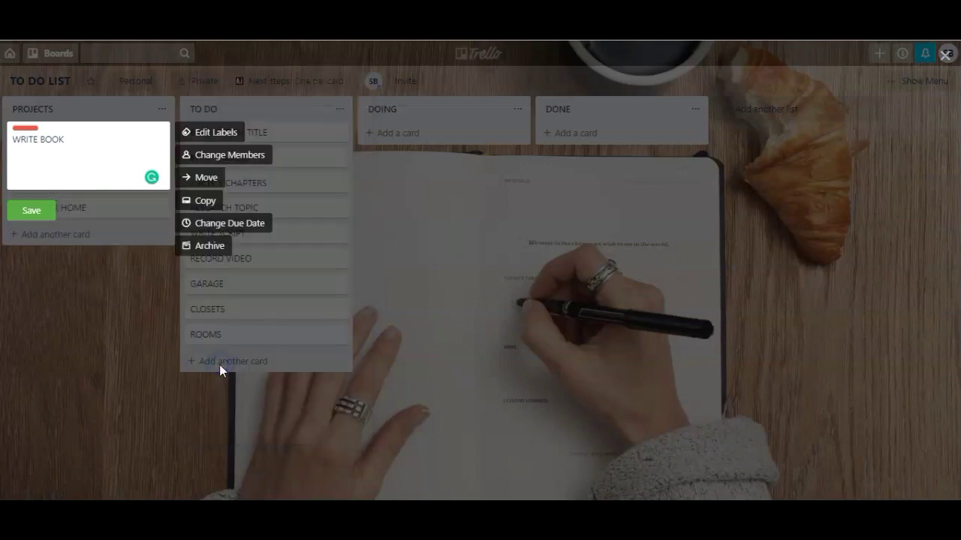
click(219, 364)
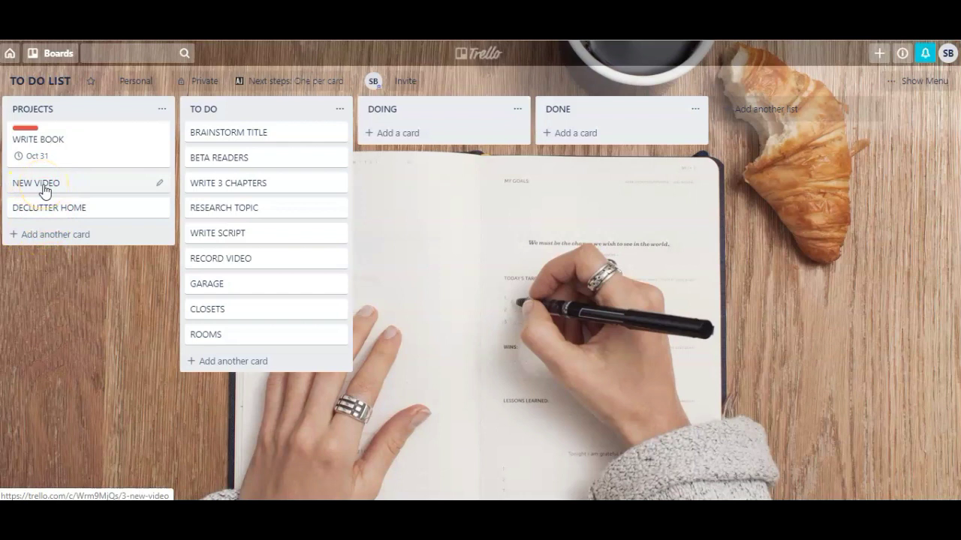
- Apply the yellow label to the NEW VIDEO card and the green label to the DECLUTTER HOME card
key(2)
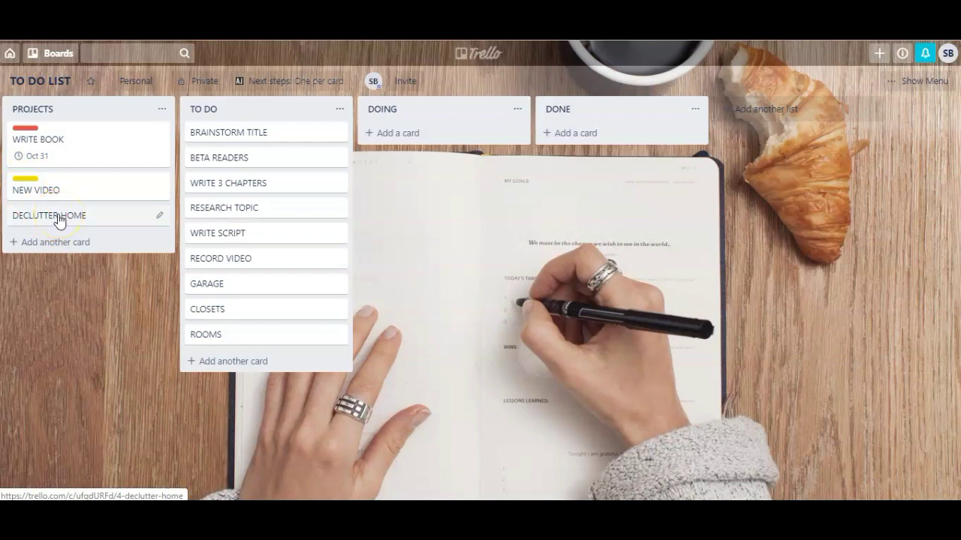
key(1)
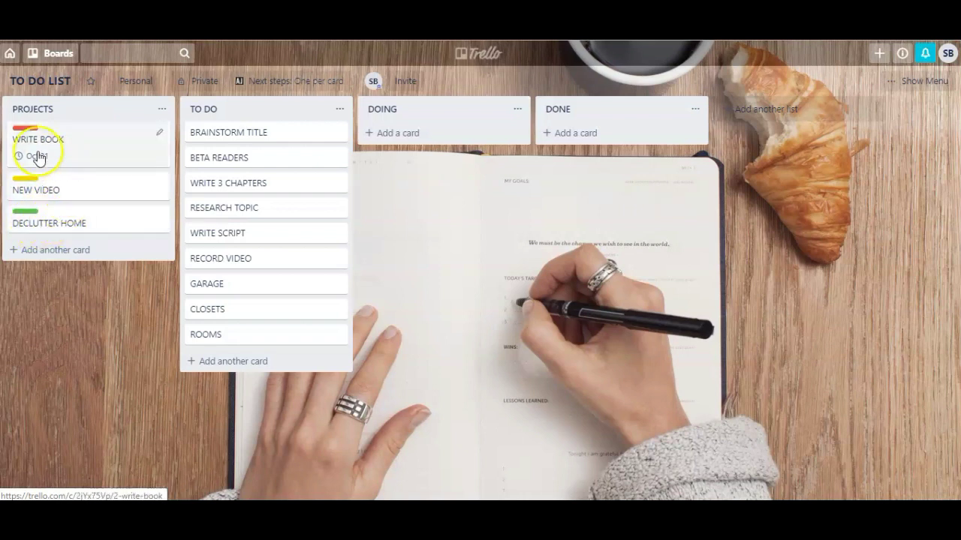
- Apply the red label to the BRAINSTORM TITLE, BETA READERS and WRITE 3 CHAPTERS cards in the TO DO list
mouse_move(52, 156)
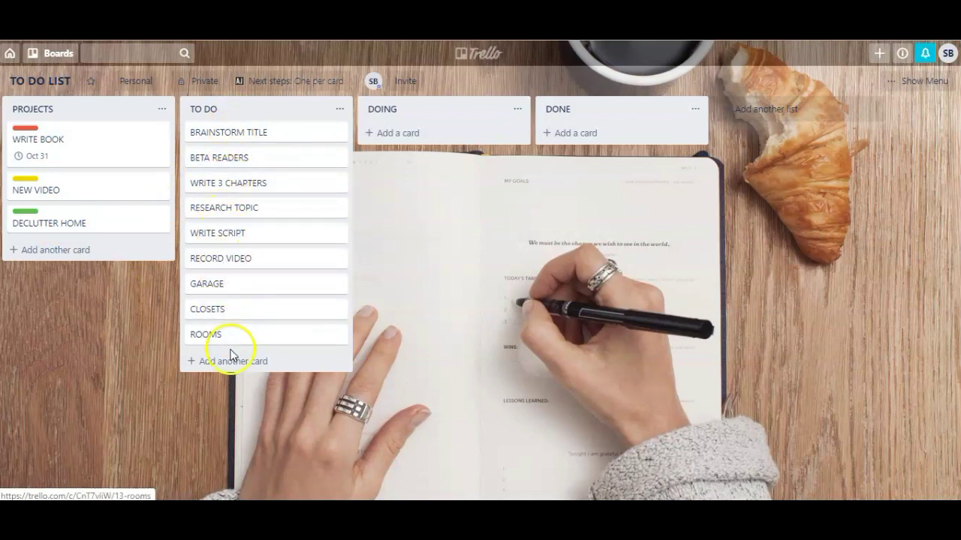
key(4)
key(4)
key(4)
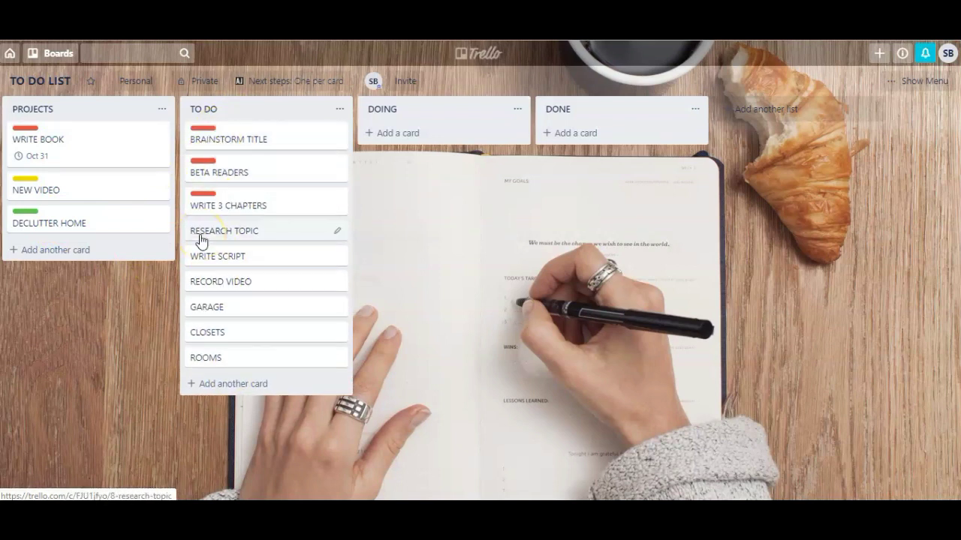
- Label the RESEARCH TOPIC, WRITE SCRIPT and RECORD VIDEO cards yellow, and the GARAGE, CLOSETS and ROOMS cards green
key(2)
key(2)
key(2)
key(1)
key(1)
key(1)
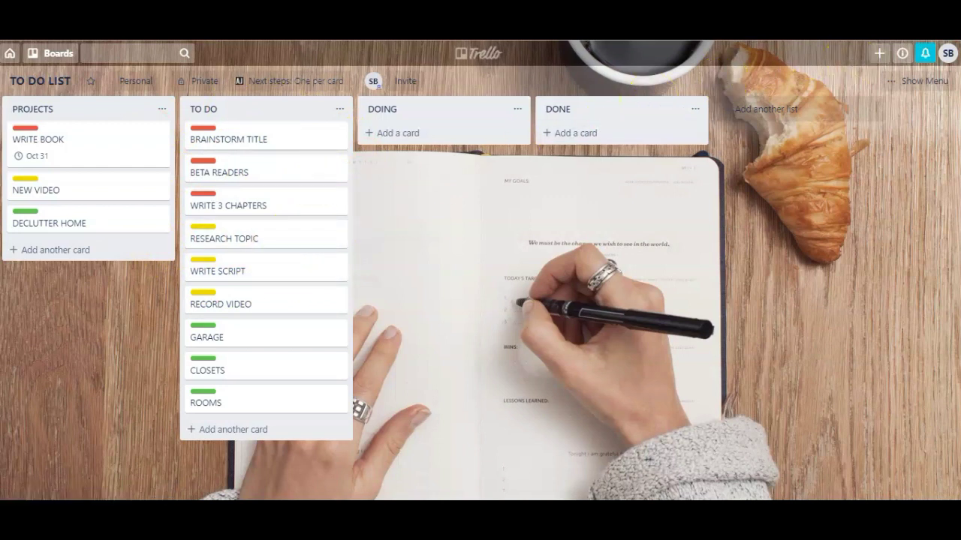
- Examine the keyboard shortcuts reference, especially the number keys for label colors, and return to the board
click(948, 54)
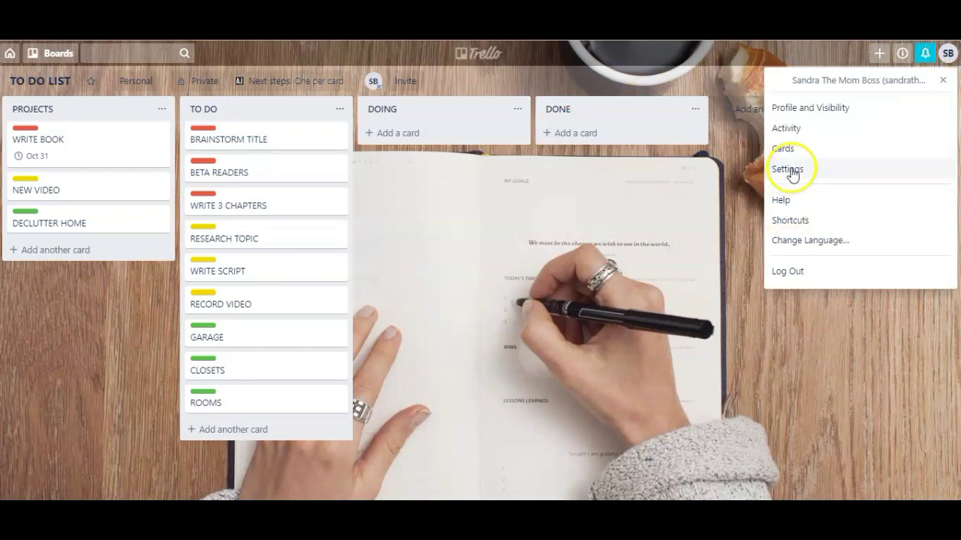
click(789, 218)
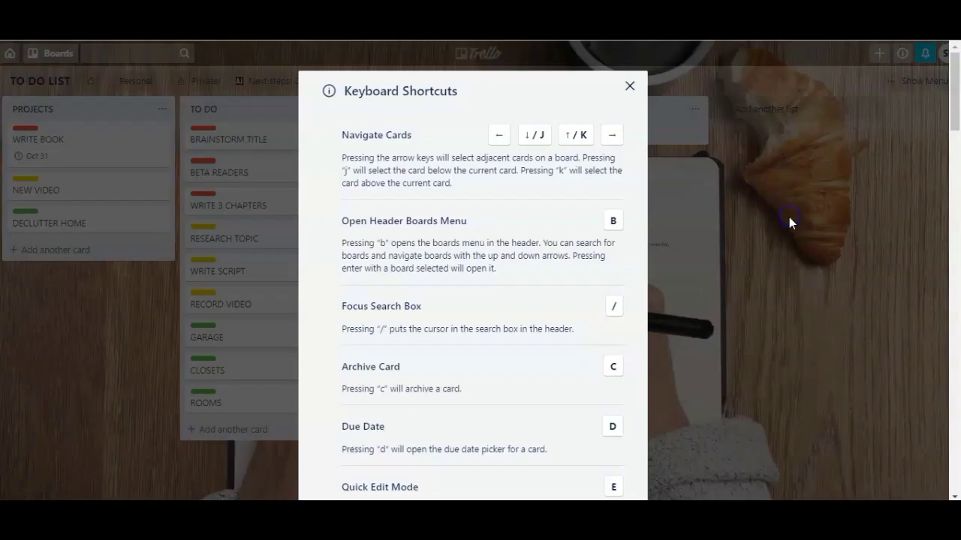
scroll(415, 184, down, 2)
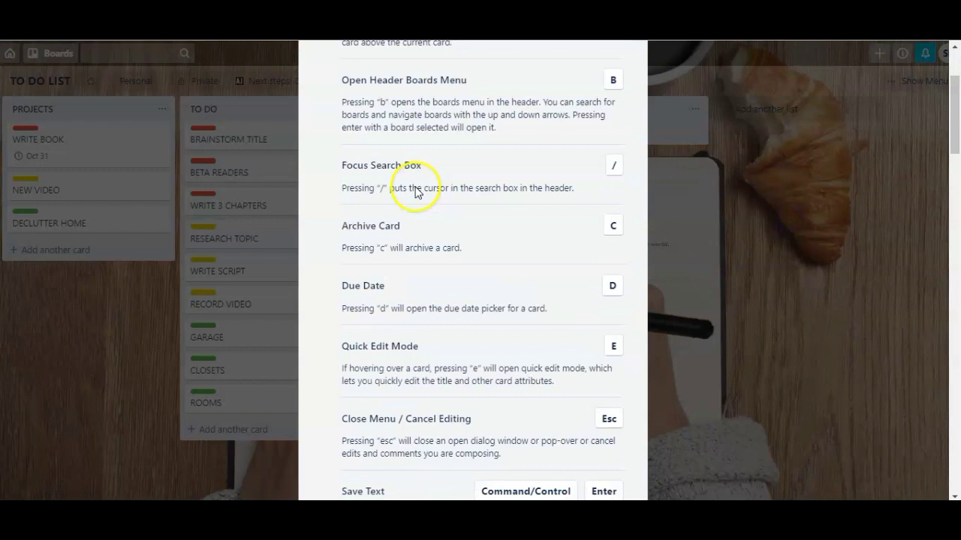
scroll(415, 188, down, 4)
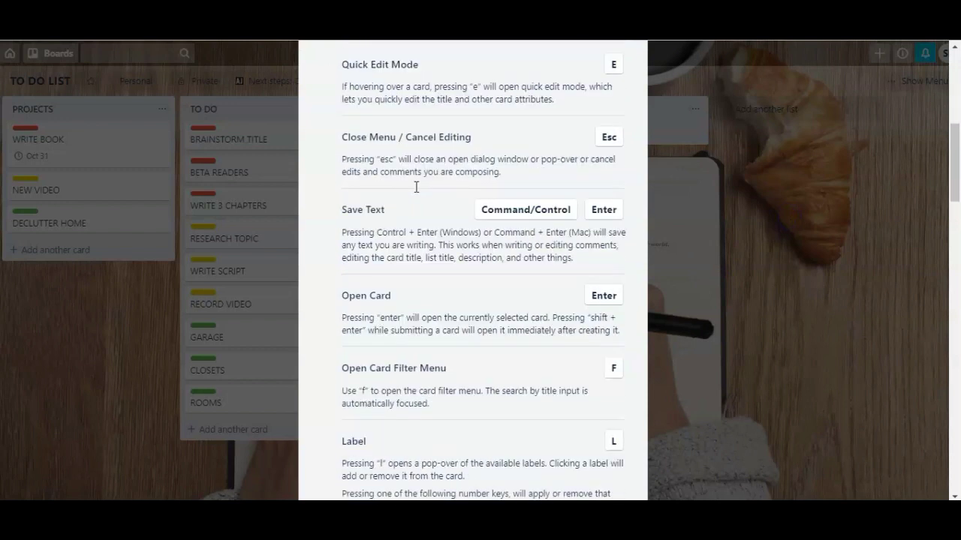
scroll(417, 192, down, 3)
scroll(414, 188, down, 3)
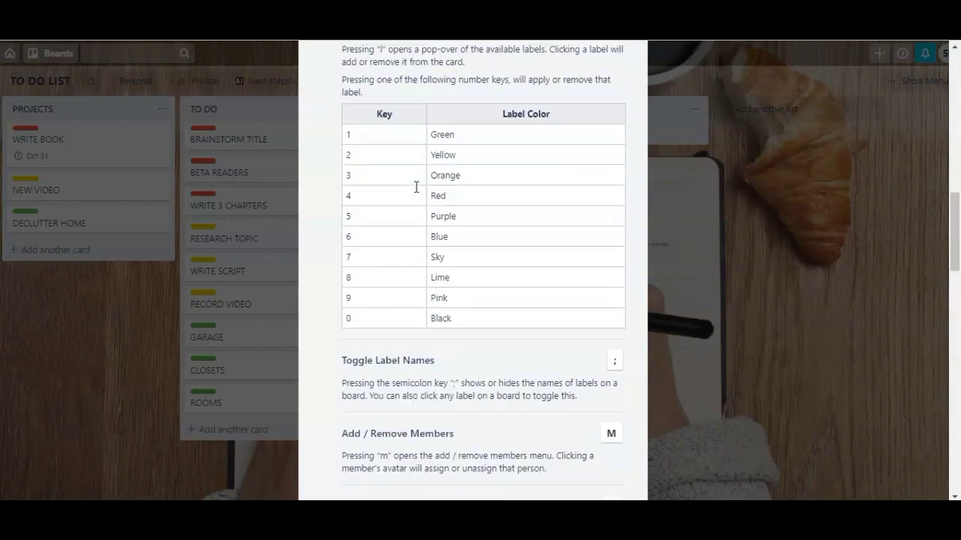
click(428, 160)
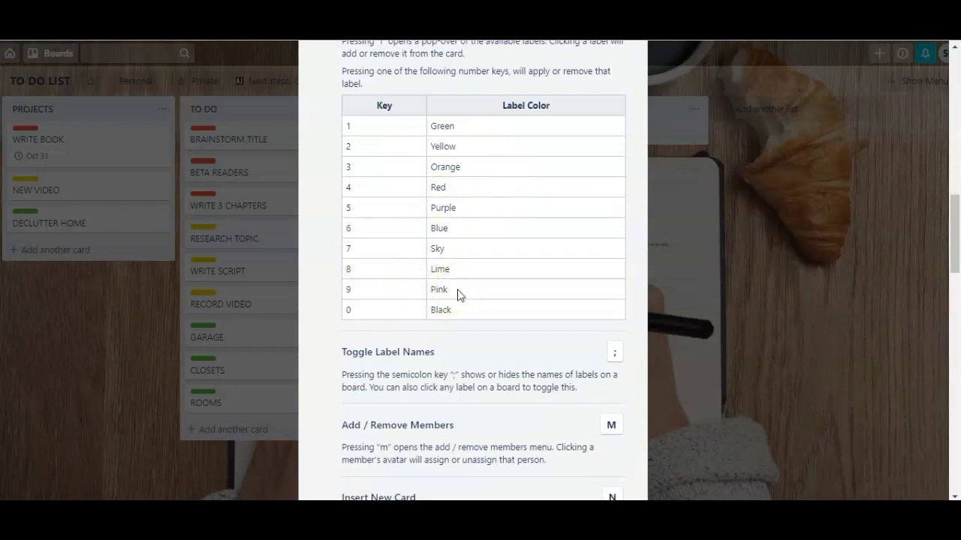
scroll(459, 292, down, 2)
scroll(458, 292, up, 10)
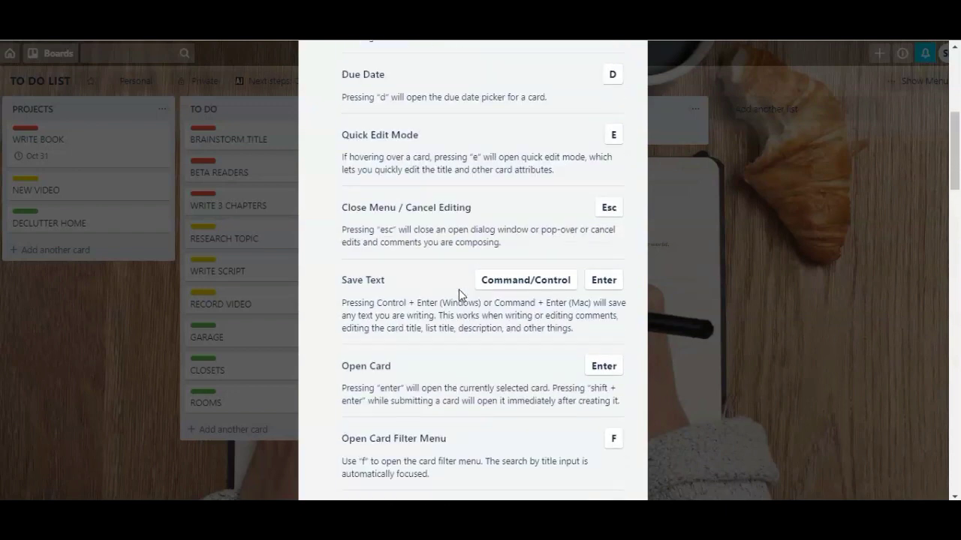
scroll(458, 290, up, 5)
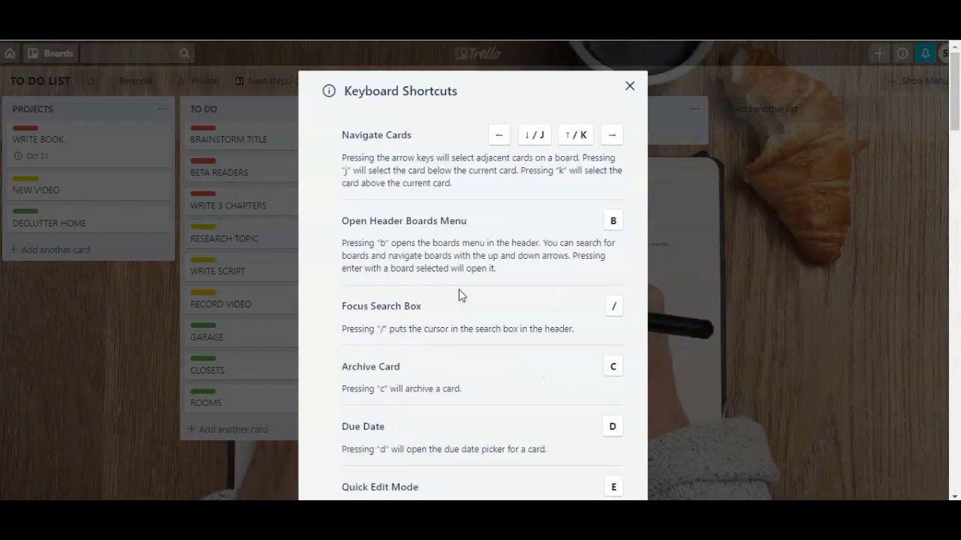
click(631, 86)
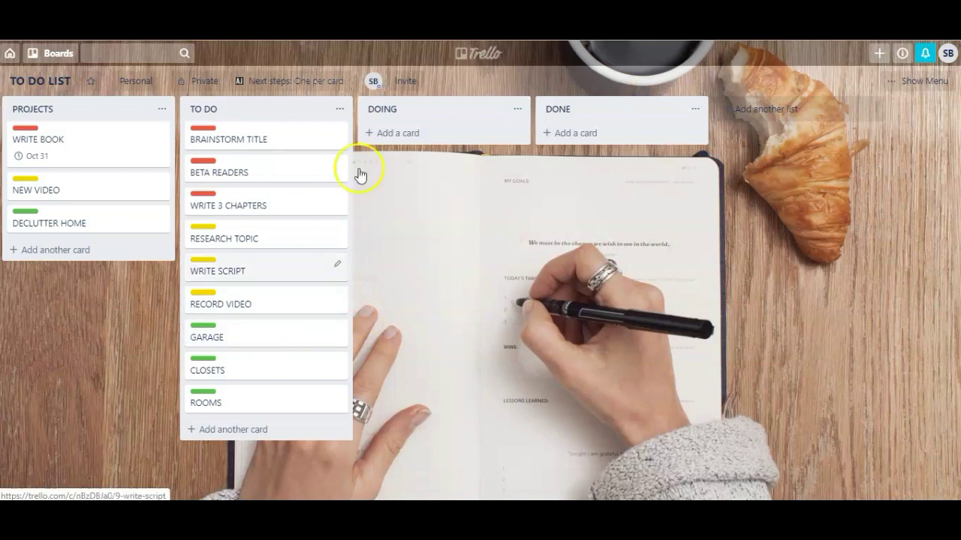
- Move BRAINSTORM TITLE, BETA READERS and WRITE 3 CHAPTERS from TO DO to DOING, and move BRAINSTORM TITLE on to DONE
drag(271, 134, 398, 136)
drag(257, 150, 420, 169)
drag(250, 133, 423, 193)
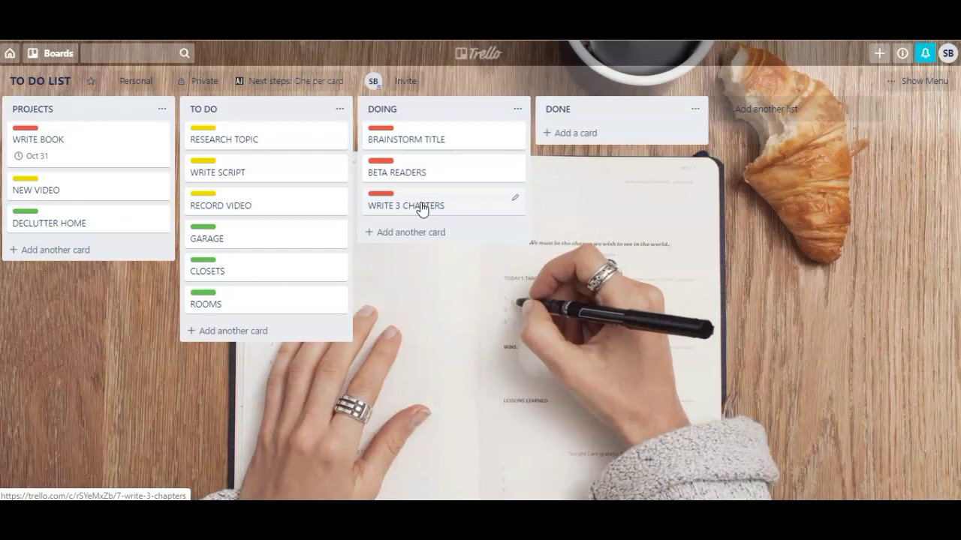
drag(431, 145, 573, 141)
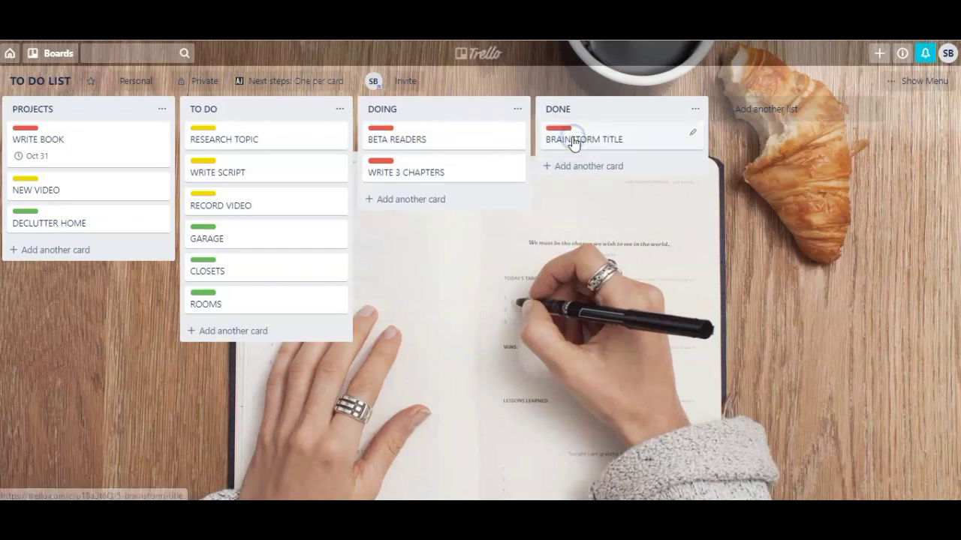
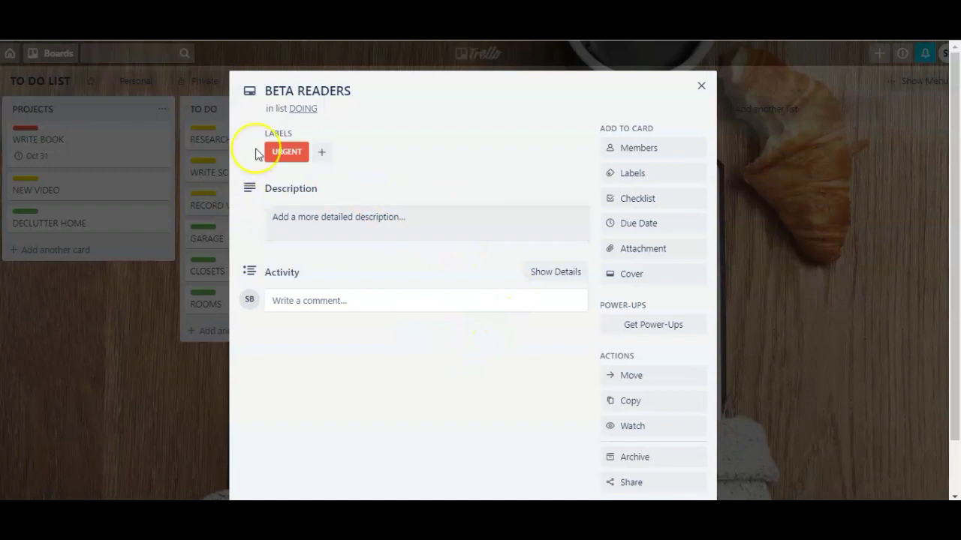
- Examine the title and description fields of the BETA READERS card and the options for adding content to it
click(323, 90)
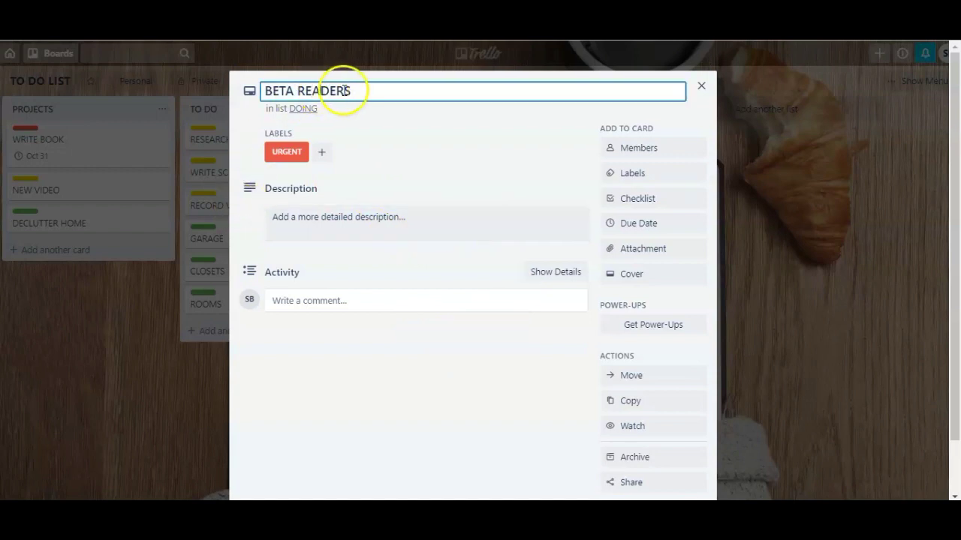
click(297, 134)
click(408, 220)
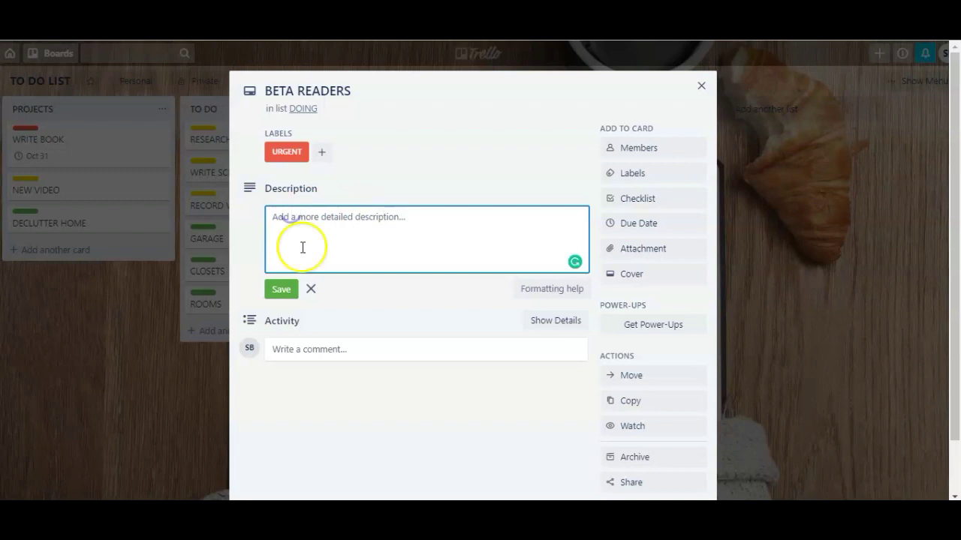
scroll(286, 248, down, 2)
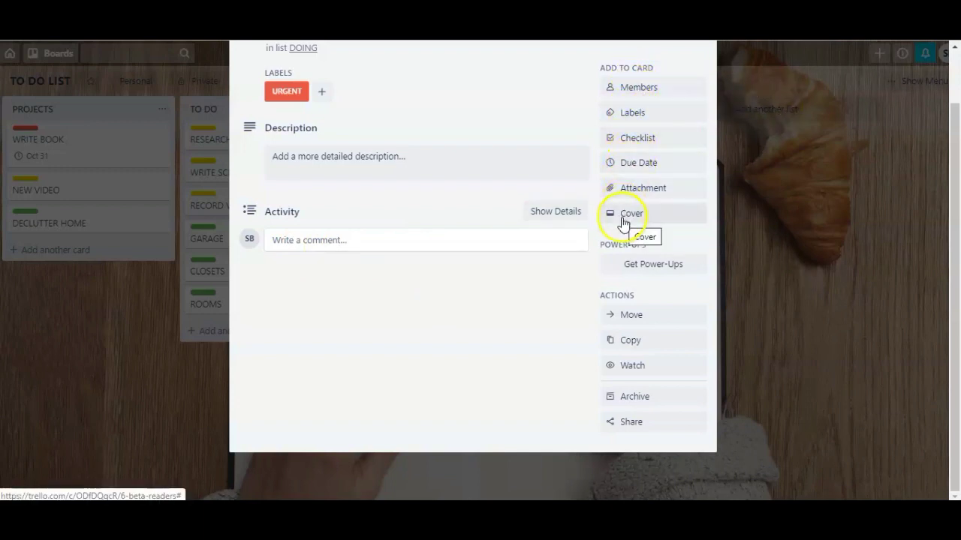
- Add a BETA READERS checklist with the items EMAILS, SEND SCRIPT and ZOOM MEETINGS to the card, and check off EMAILS
click(638, 142)
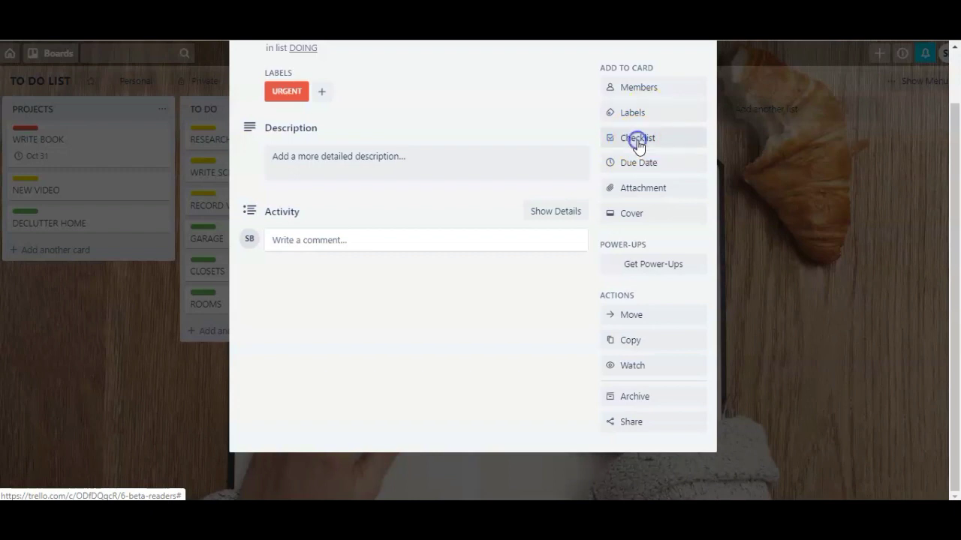
text(BETA READERS)
click(652, 242)
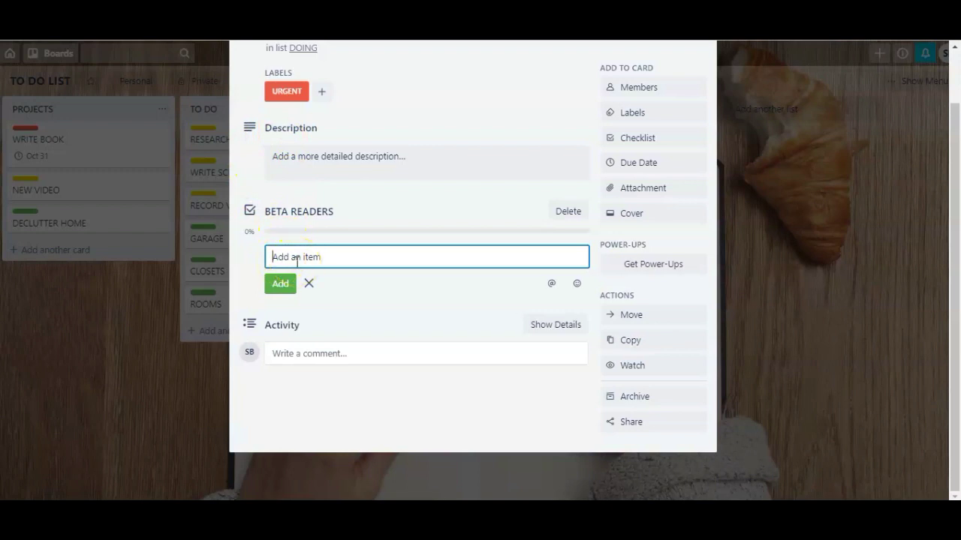
text(EMAILS SEND SCRIPT ZOOM MEETINGS)
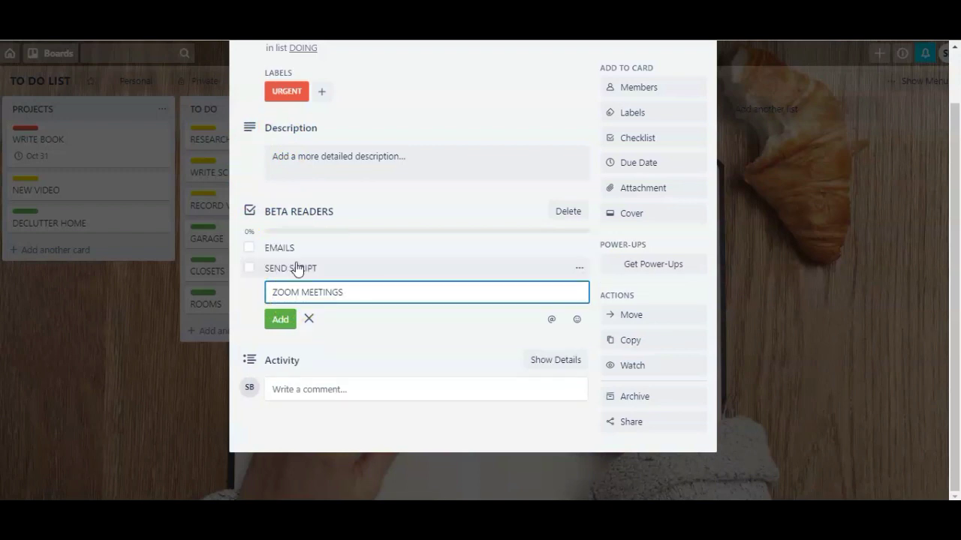
key(Return)
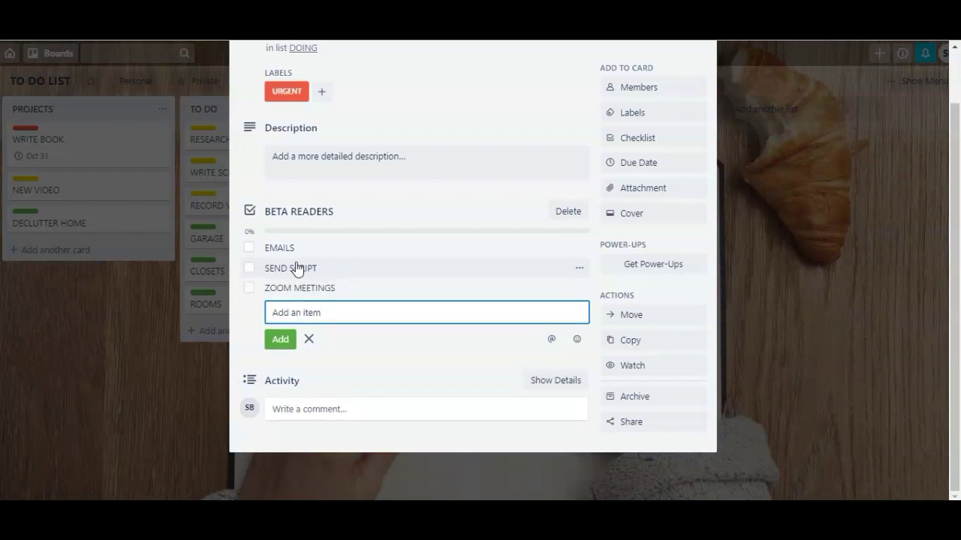
click(249, 249)
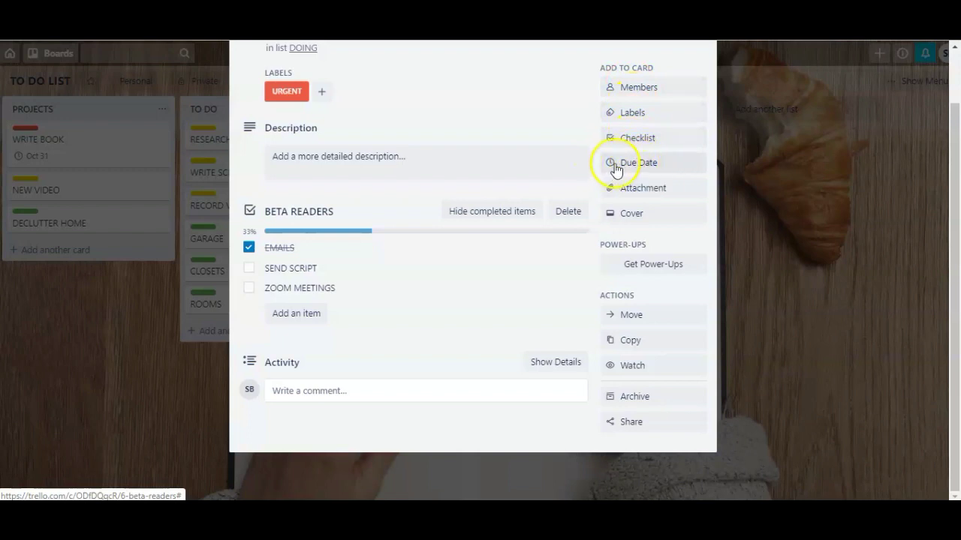
- Search Unsplash for READ, set the photo of a person reading with a cup as the BETA READERS card's cover, and close the card
click(633, 214)
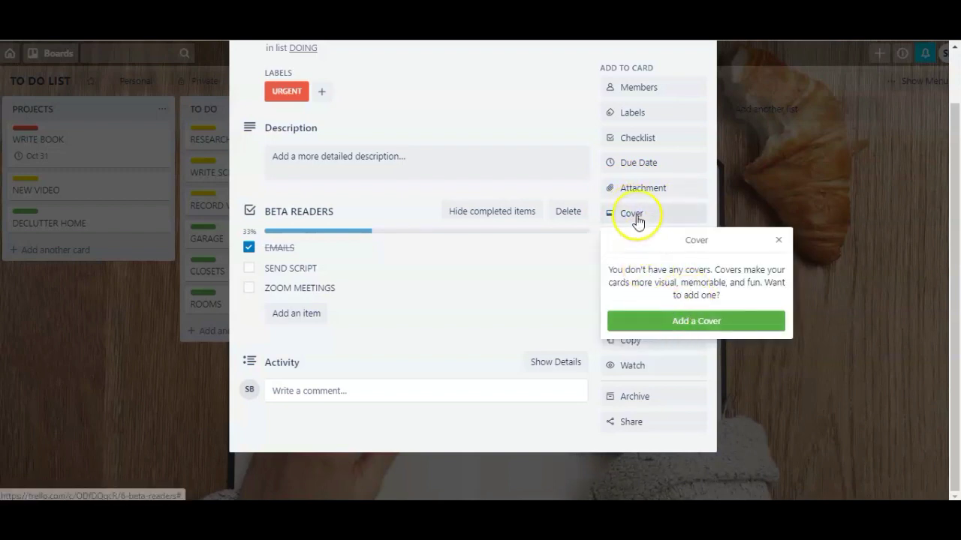
click(683, 322)
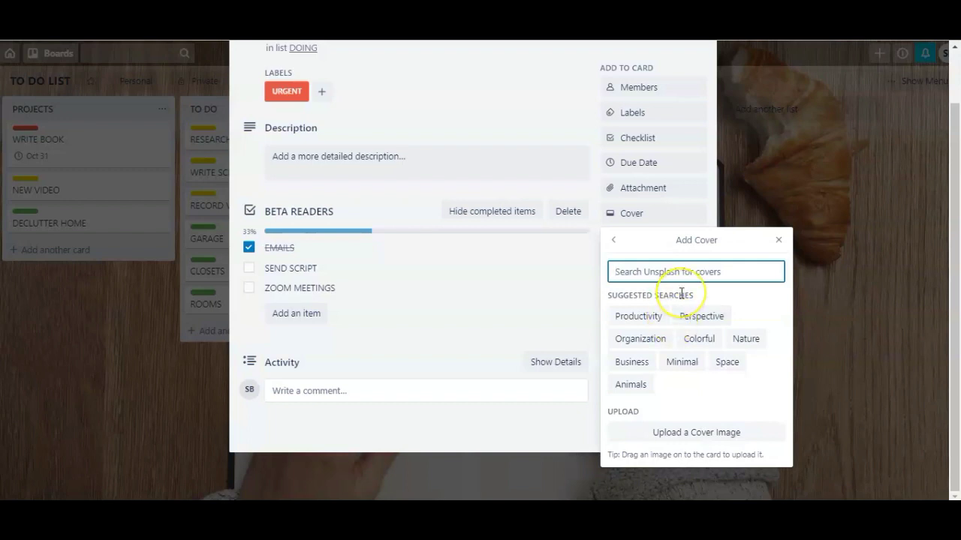
text(READ)
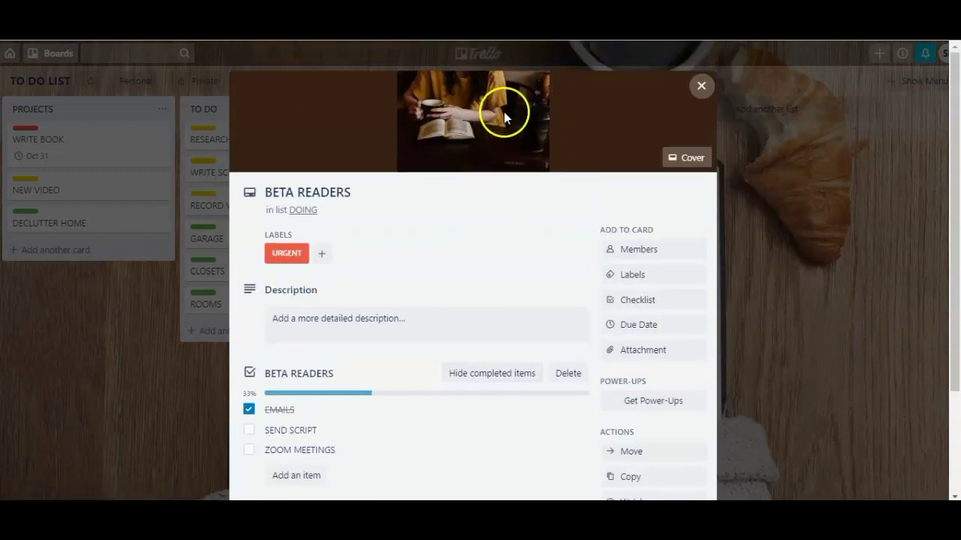
click(701, 87)
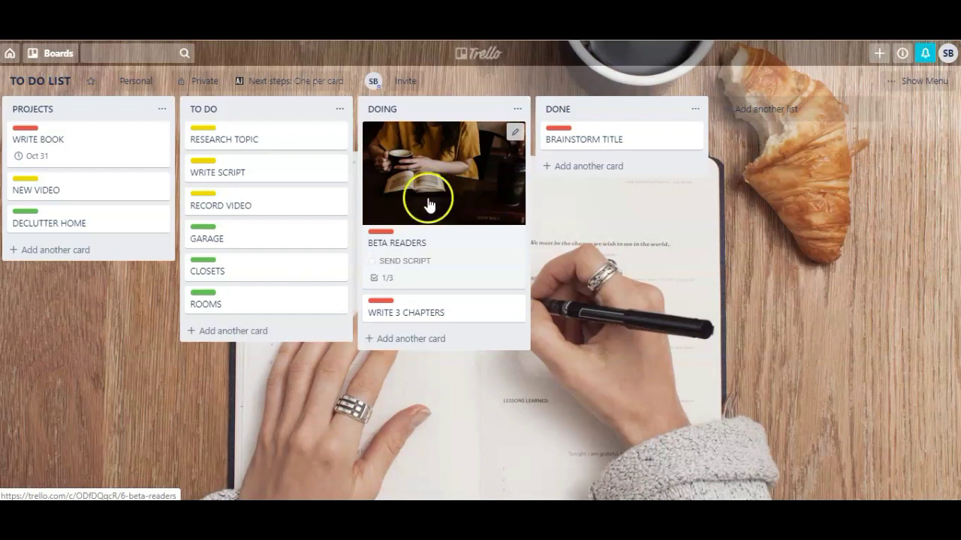
- Open the BETA READERS card, examine its sharing options such as the card link and embed code, and close the card
click(378, 240)
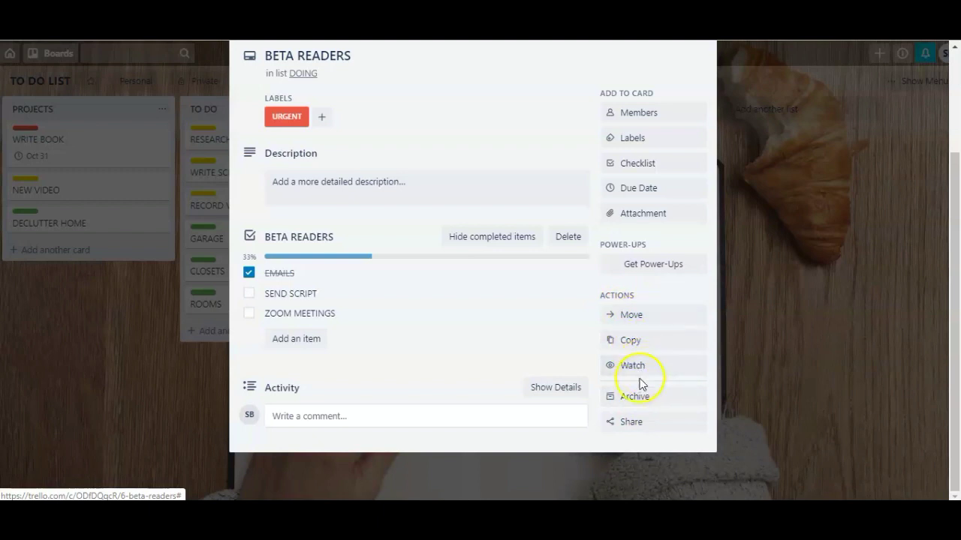
click(629, 424)
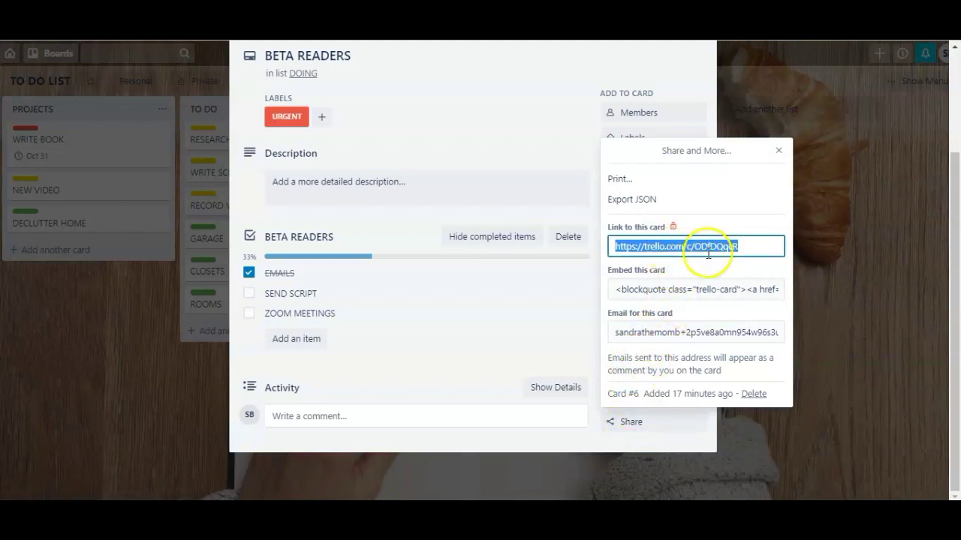
click(778, 150)
key(Escape)
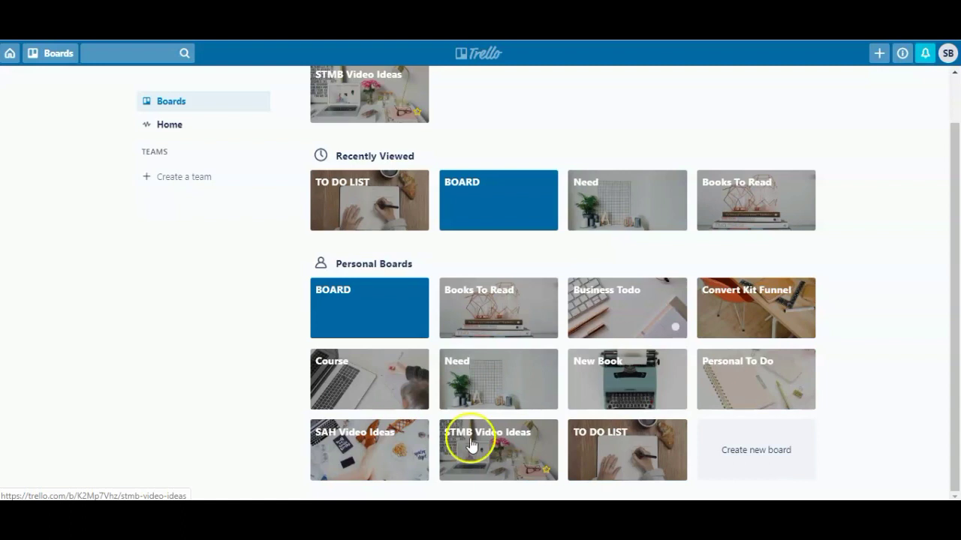
- Open the Need board and move the Cilantro card above Gp in the groceries list
click(481, 379)
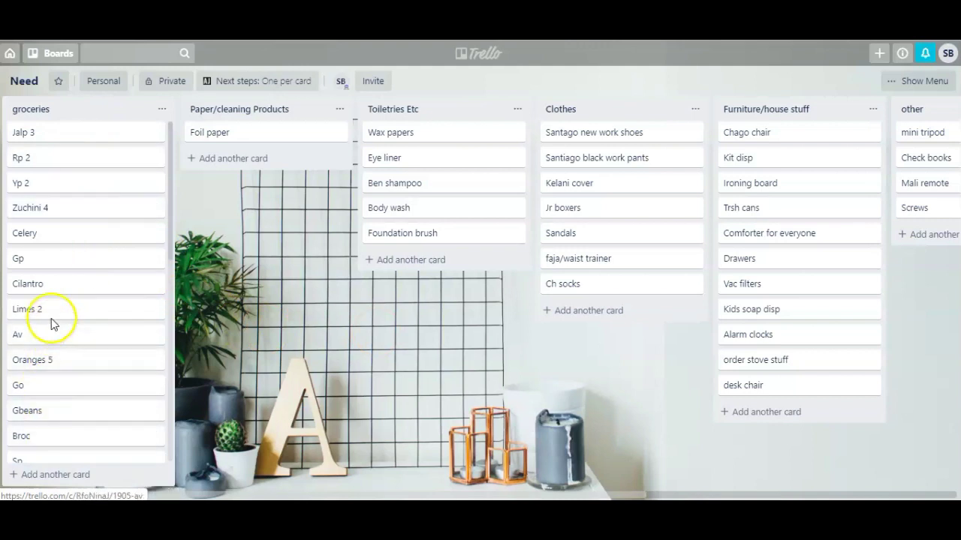
click(41, 278)
drag(42, 276, 37, 254)
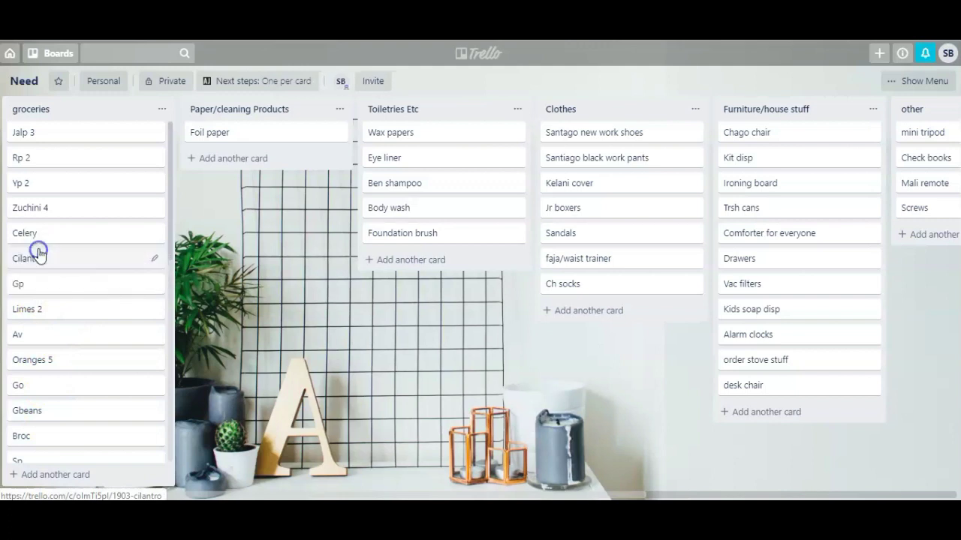
click(22, 270)
- Look over the shopping lists on the Need board and return to the overview of personal boards
click(161, 110)
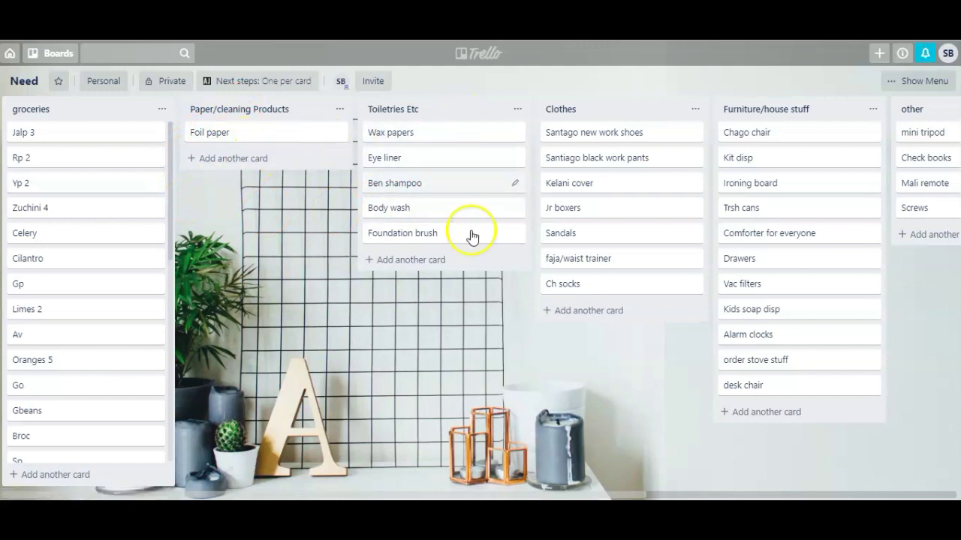
right_click(642, 143)
click(507, 379)
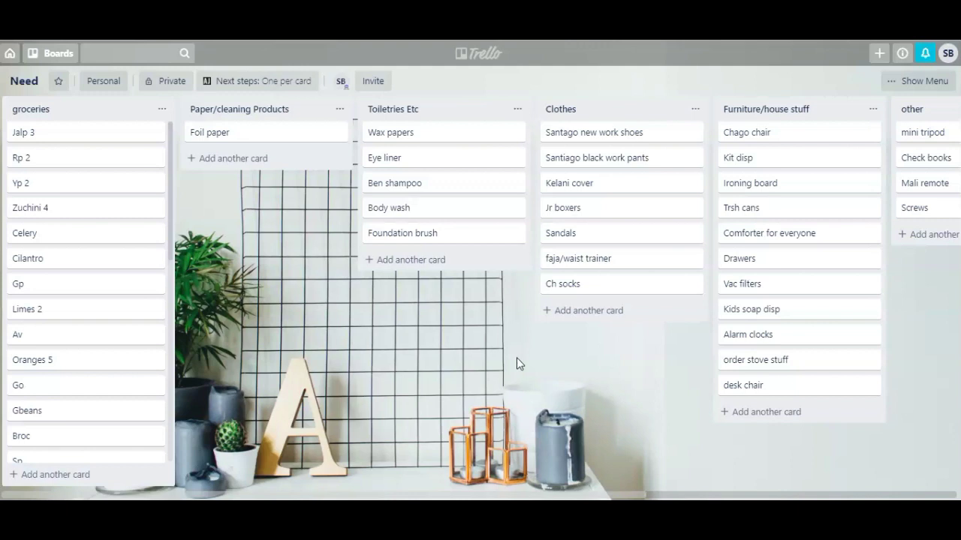
click(469, 440)
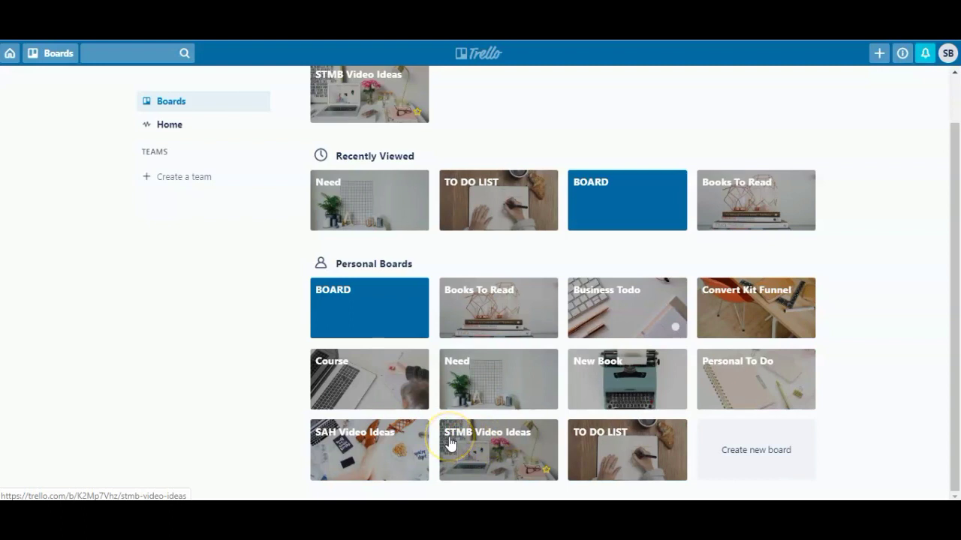
click(488, 445)
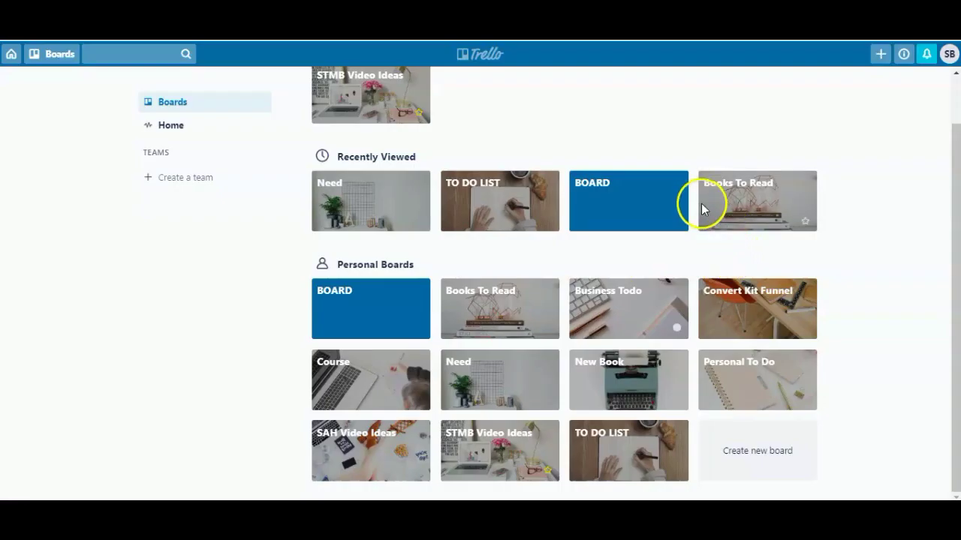
- Browse the sample boards on the Trello Inspiration page, search them for GRATITUDE, and open the Gratitude Diary board
click(776, 188)
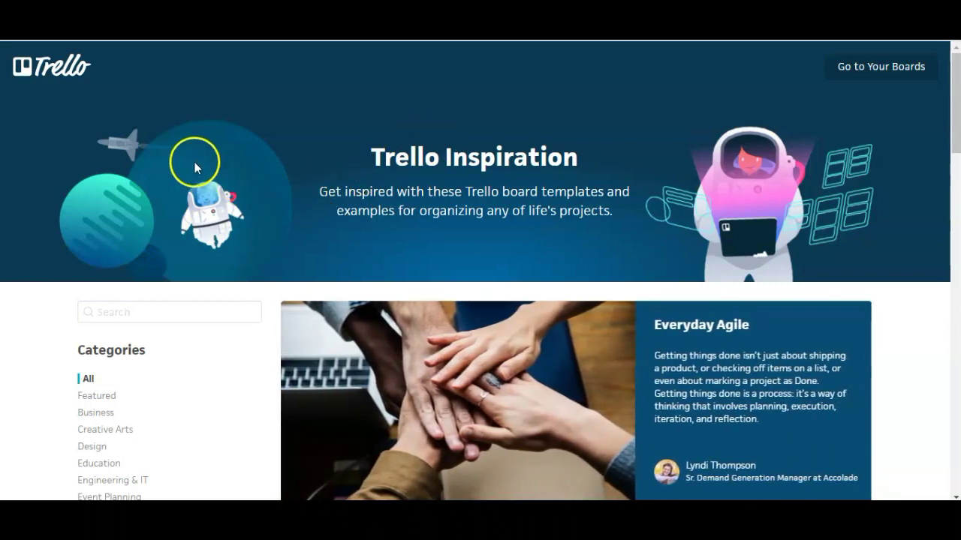
scroll(408, 174, down, 4)
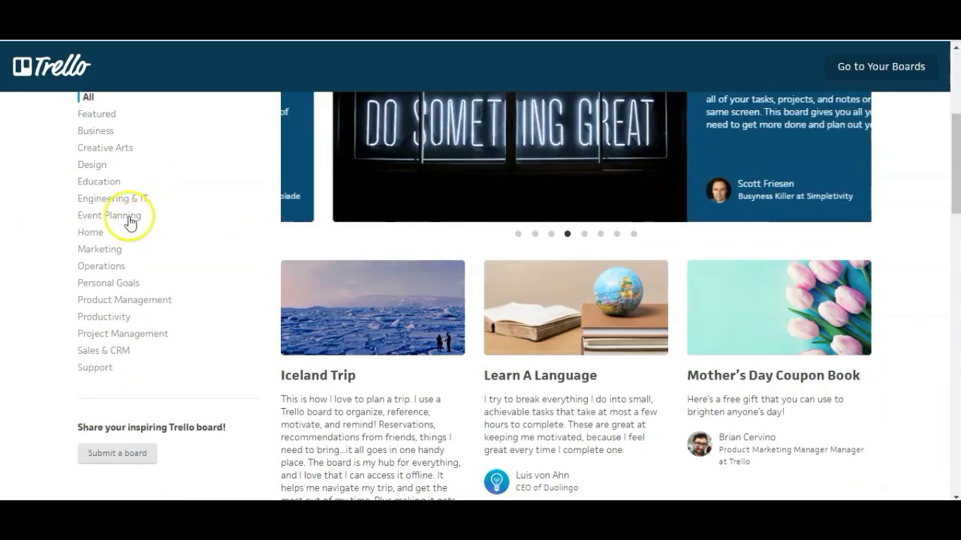
scroll(478, 331, down, 5)
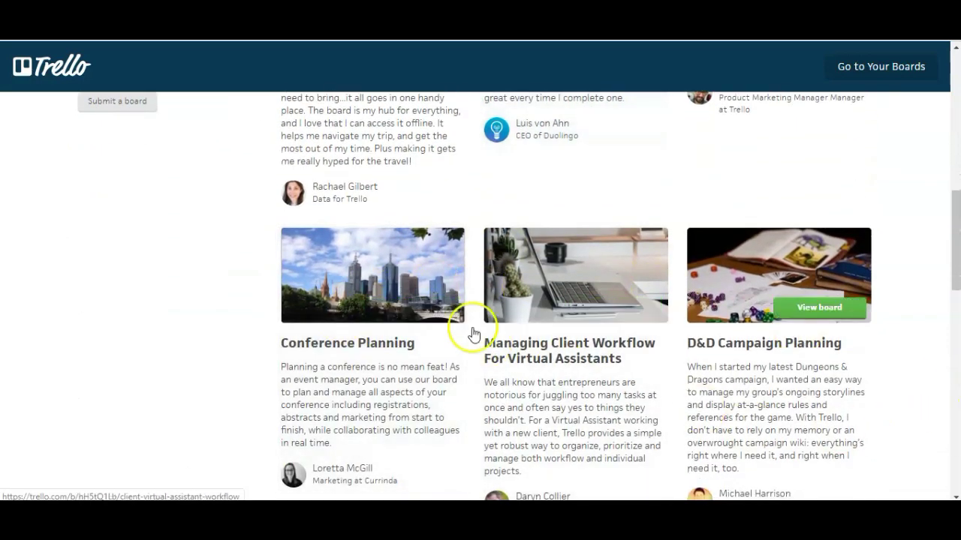
scroll(485, 375, down, 2)
scroll(484, 377, down, 3)
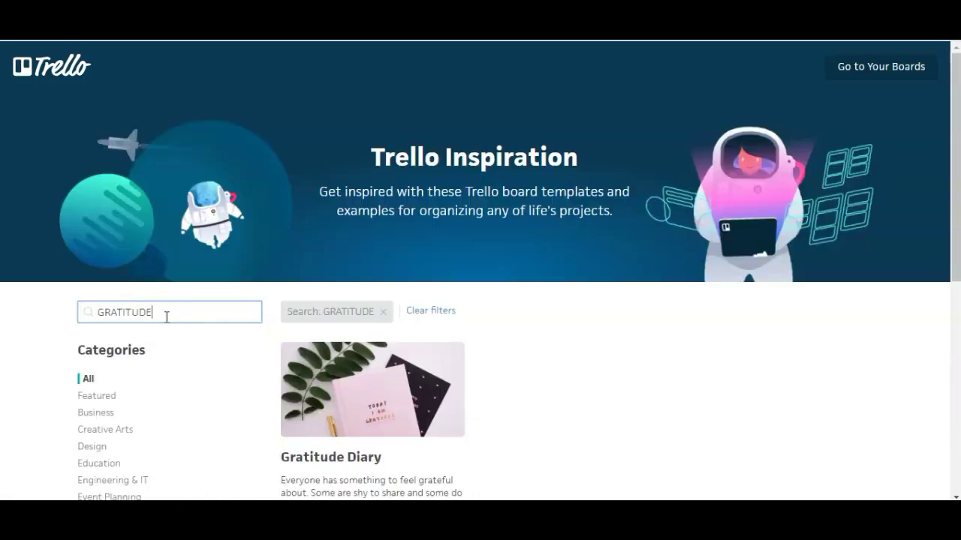
click(166, 316)
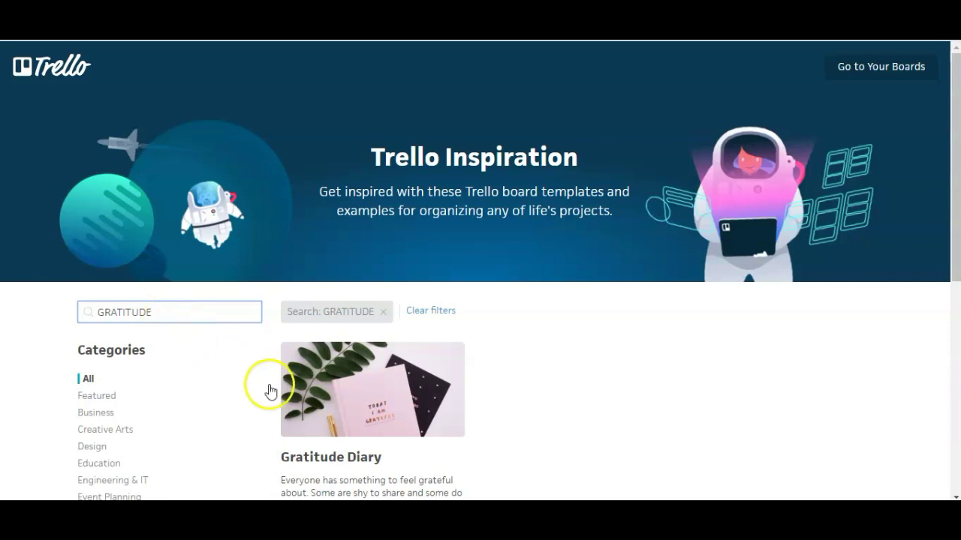
scroll(186, 320, down, 3)
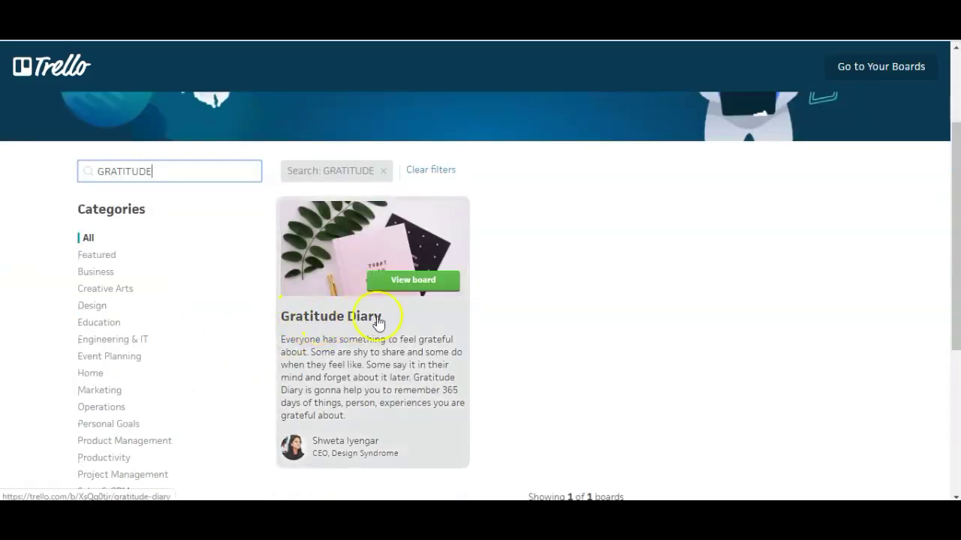
click(406, 285)
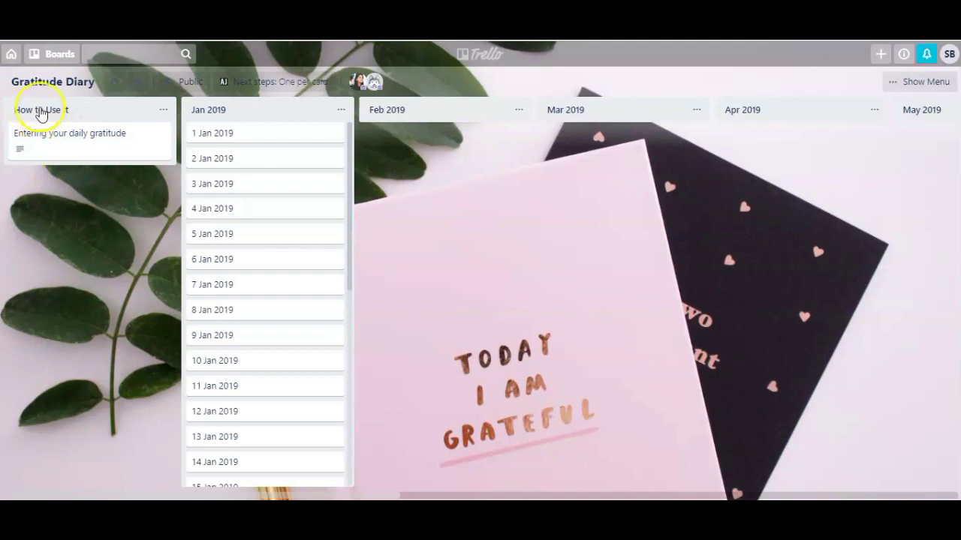
- Read the "Entering your daily gratitude" instructions card, inspect the 1 Jan 2019 card, and close both
click(61, 143)
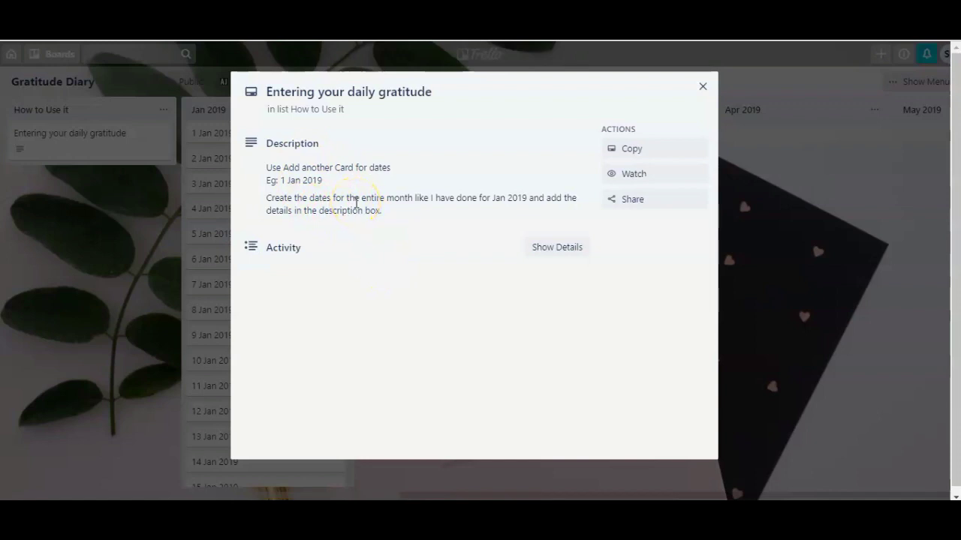
click(703, 88)
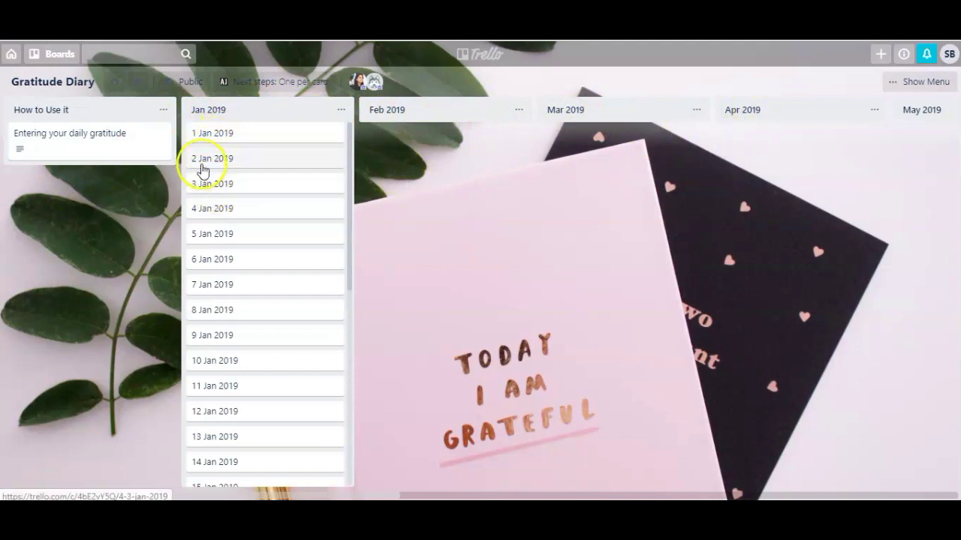
click(213, 136)
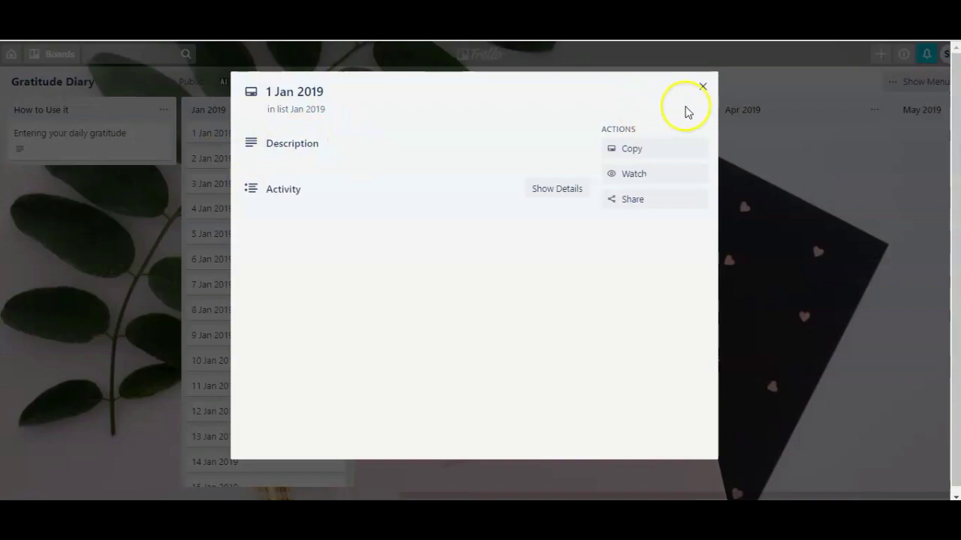
click(703, 86)
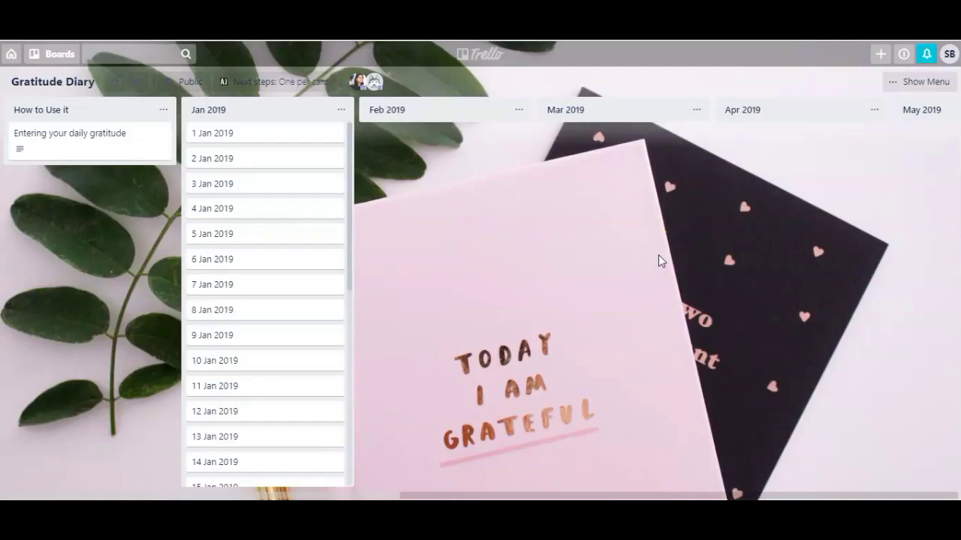